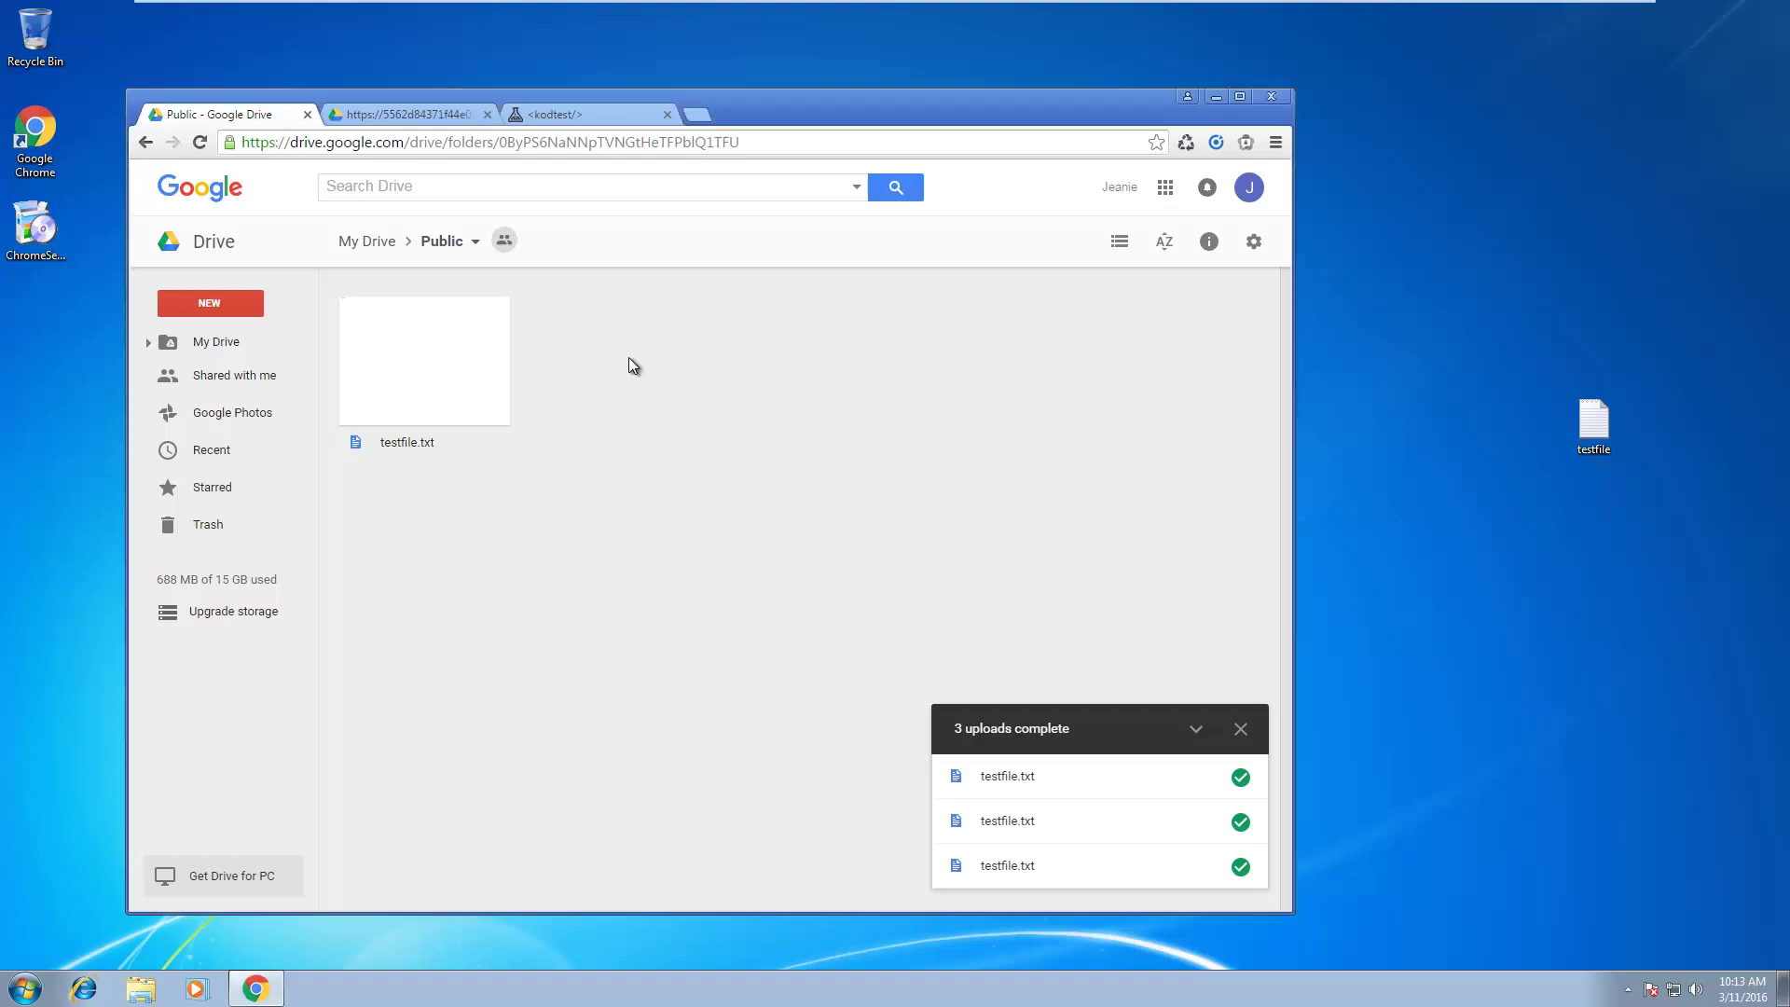
Go up to My Drive via the breadcrumb and select the Public folder.
click(432, 248)
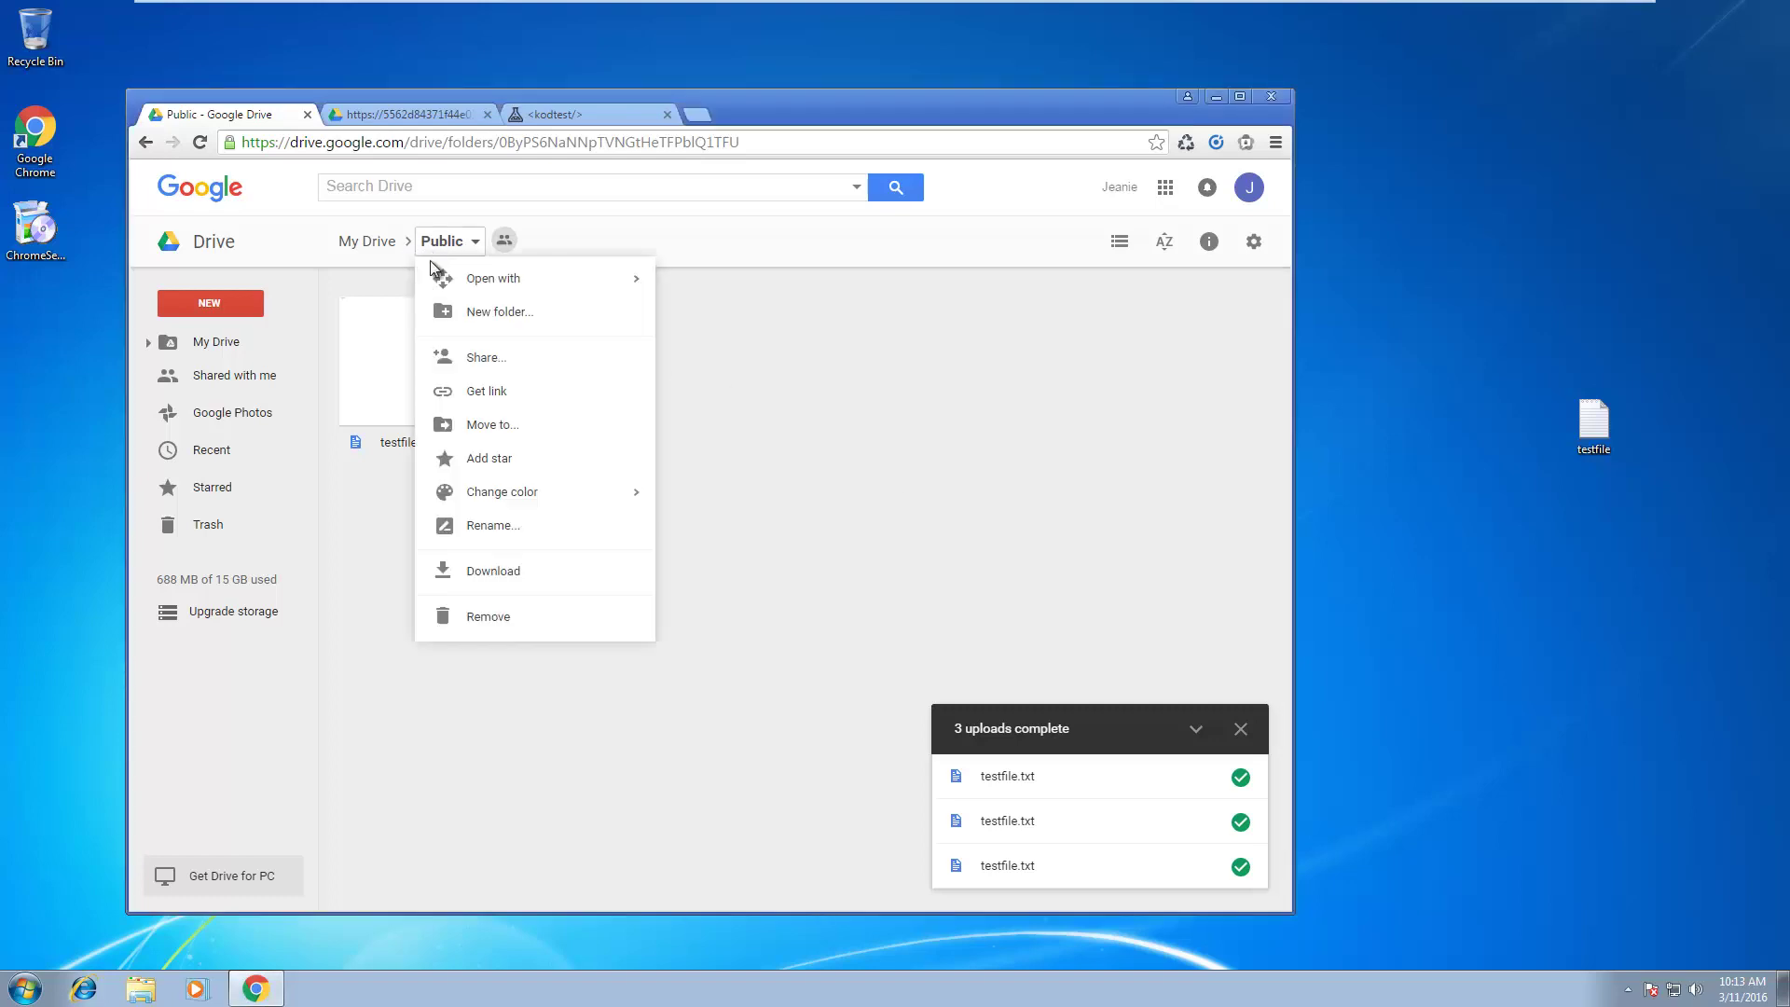
click(349, 242)
click(388, 323)
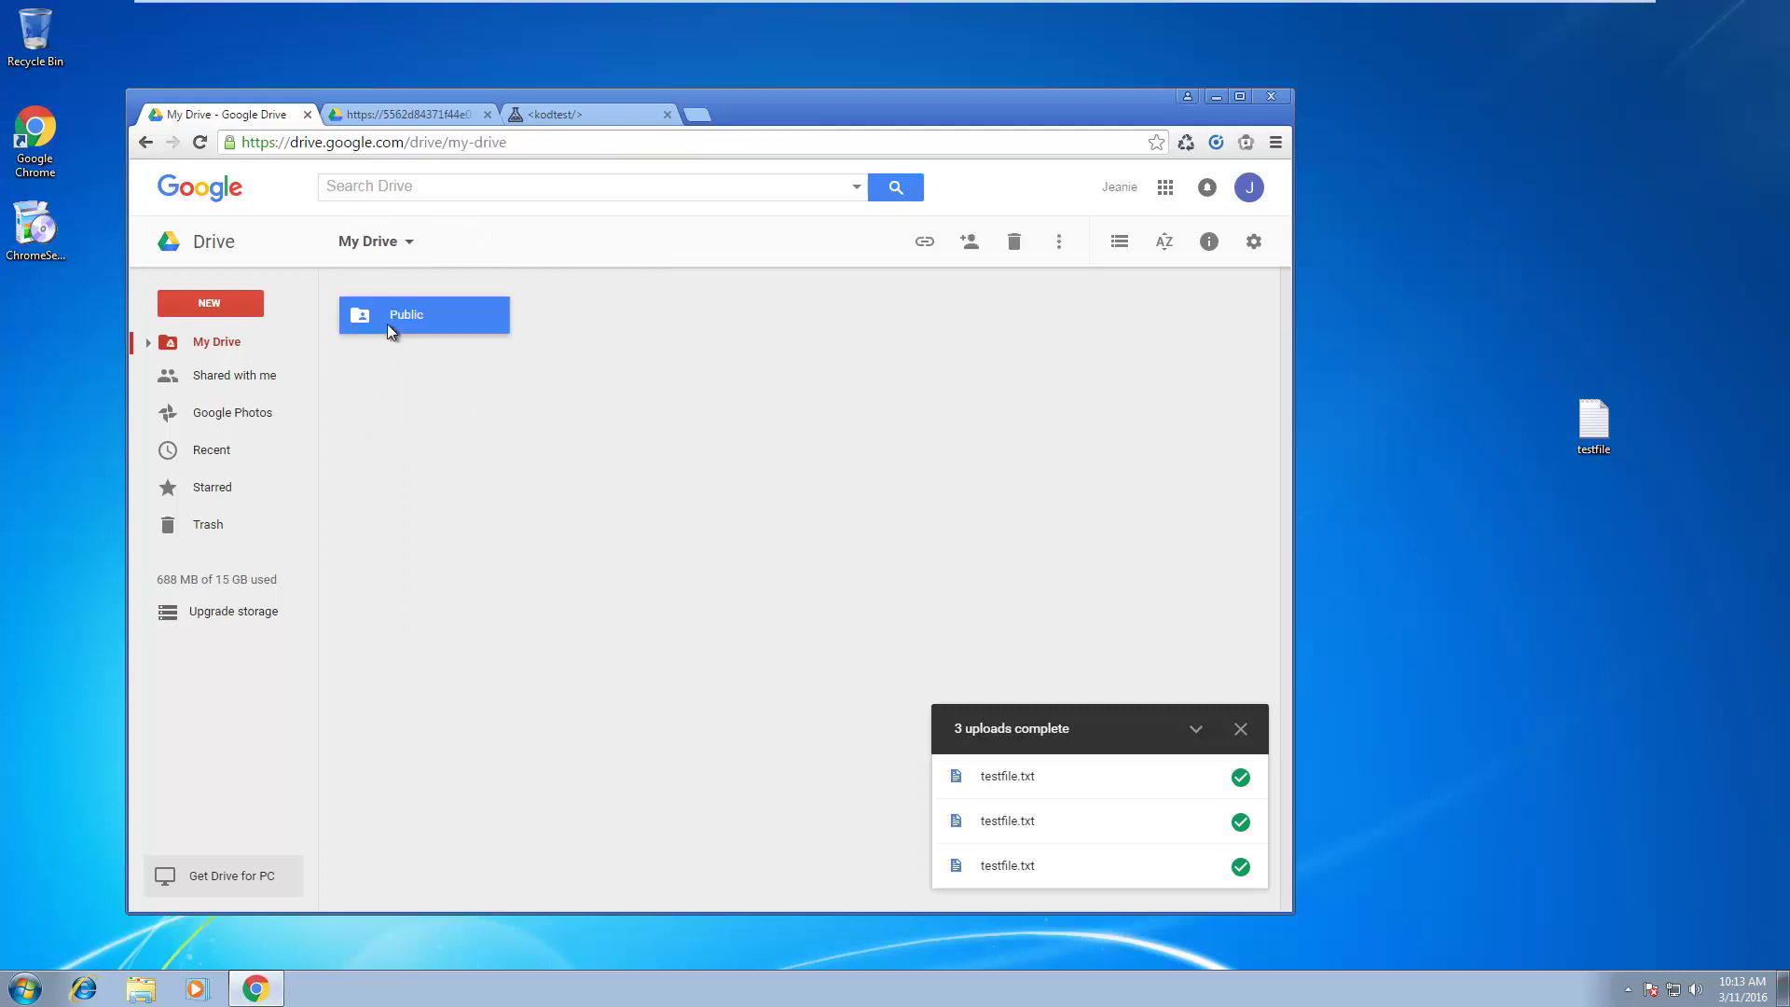
click(457, 546)
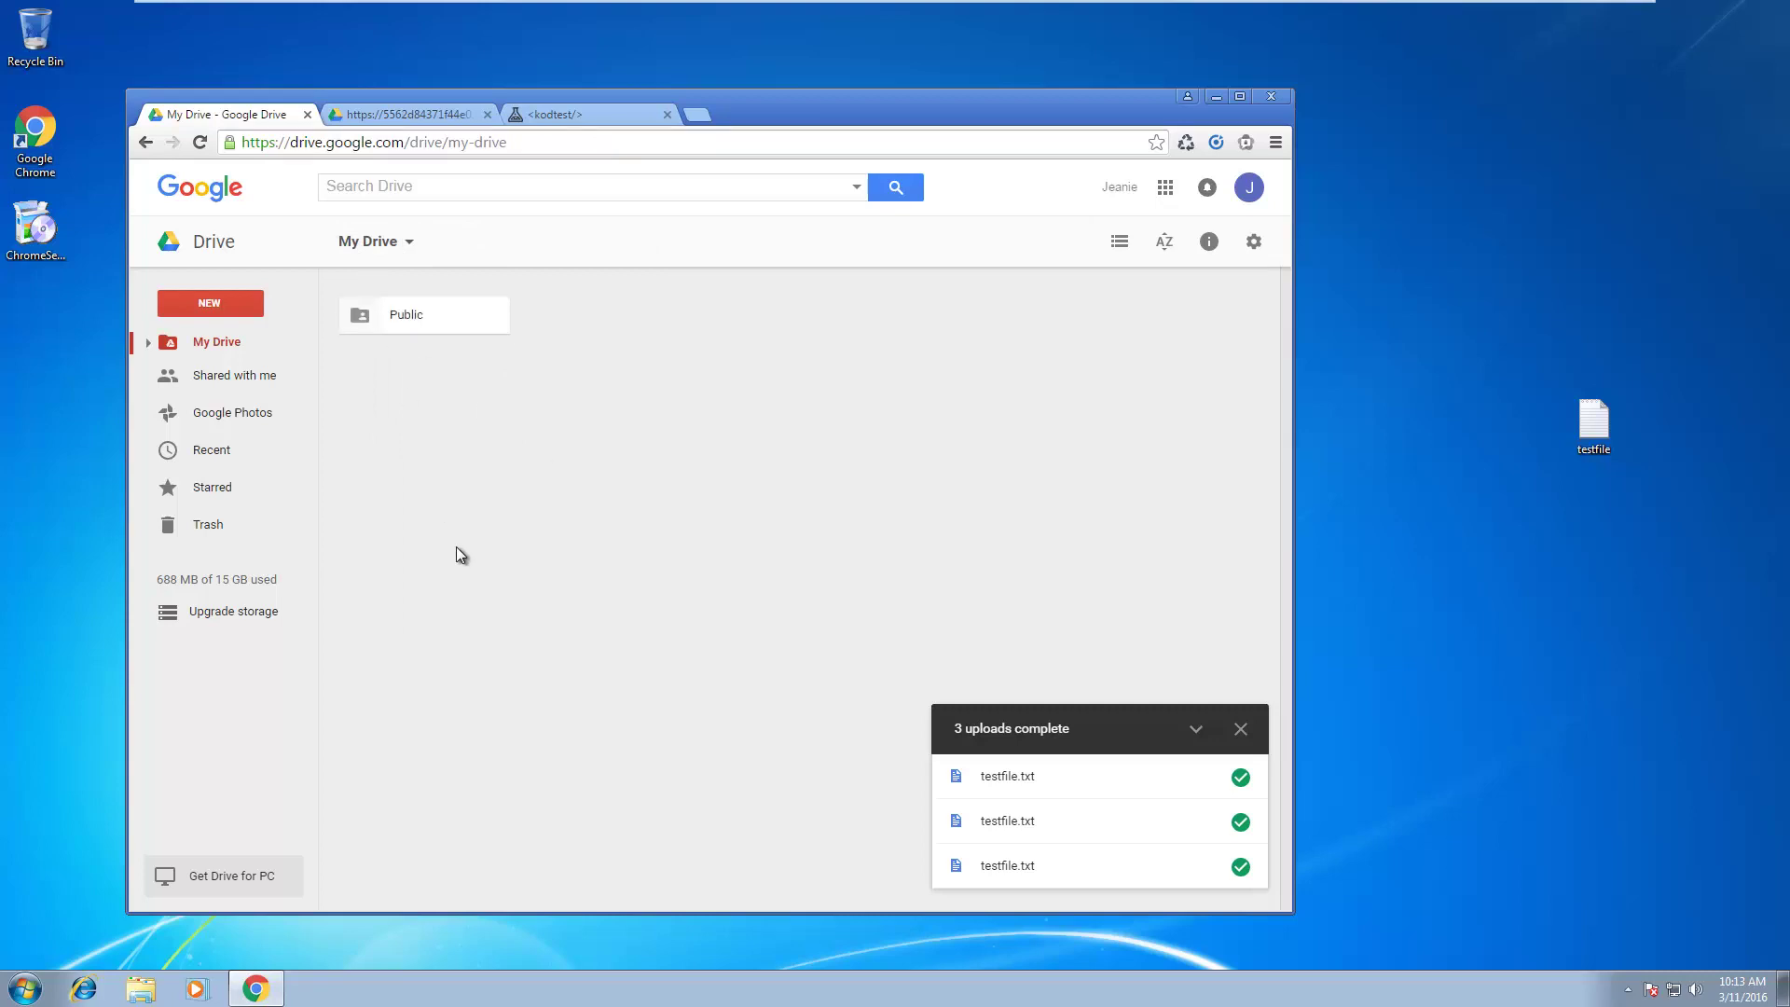
click(414, 328)
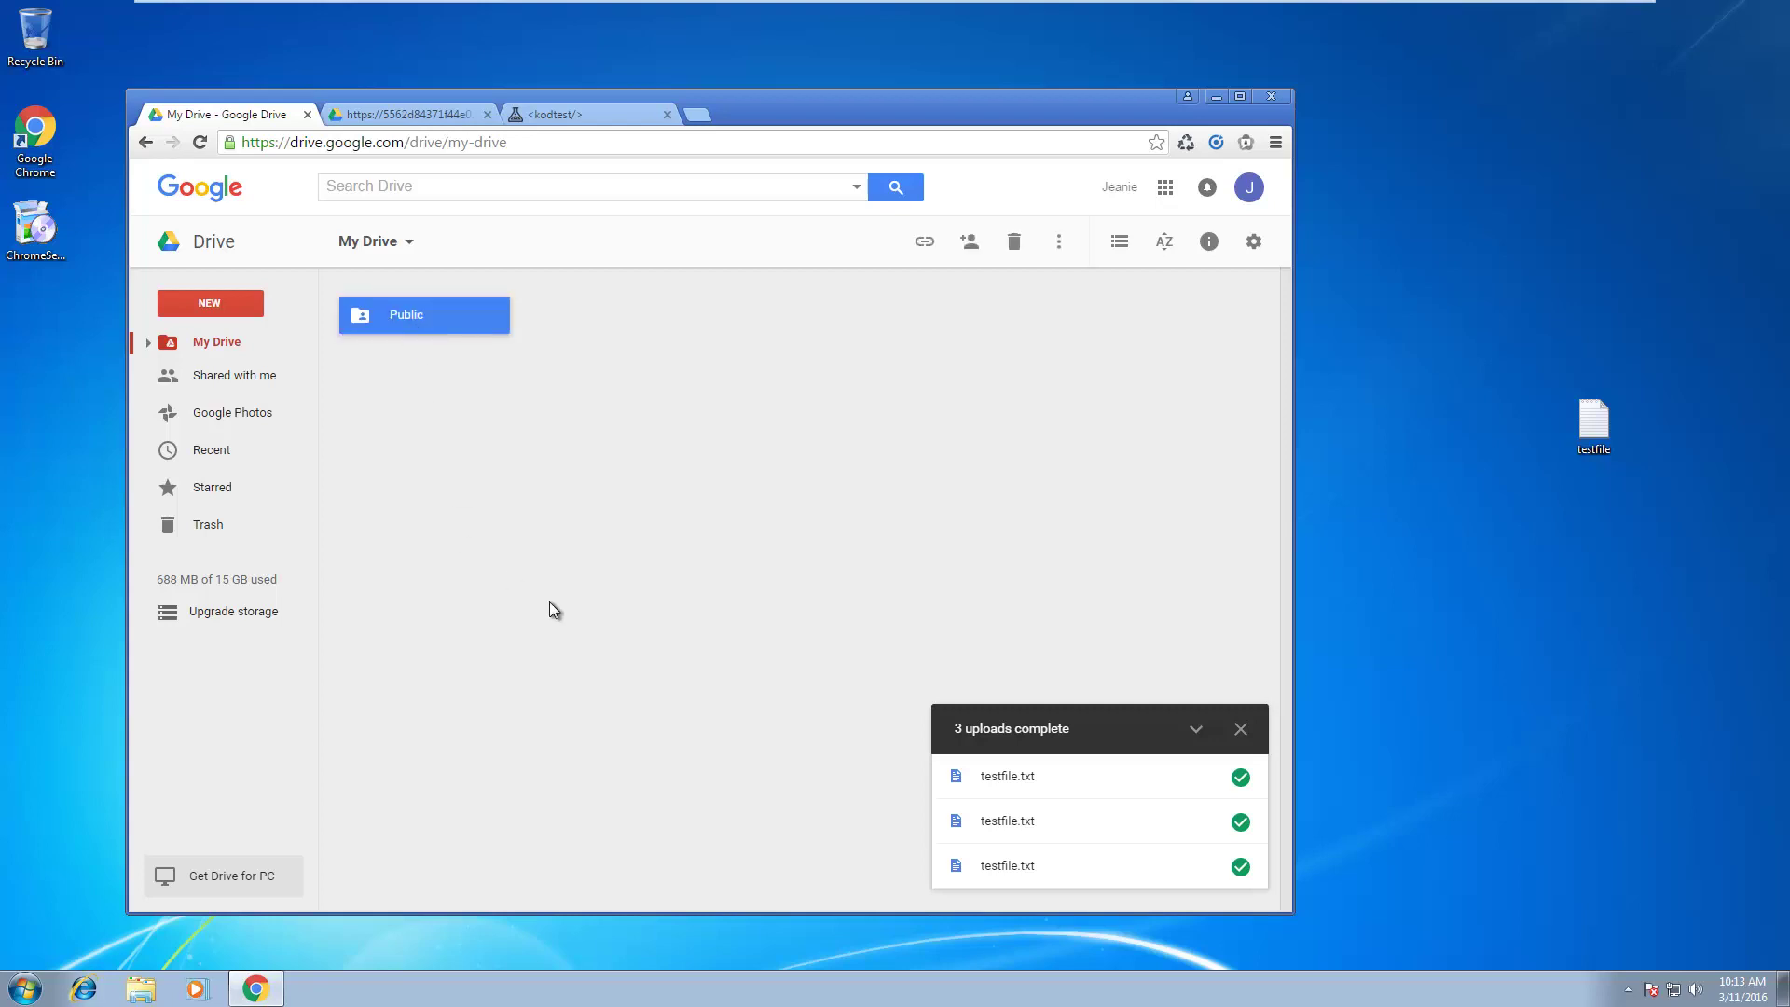
Set the Public folder's link sharing to 'On - Public on the web', then reopen the folder.
click(969, 242)
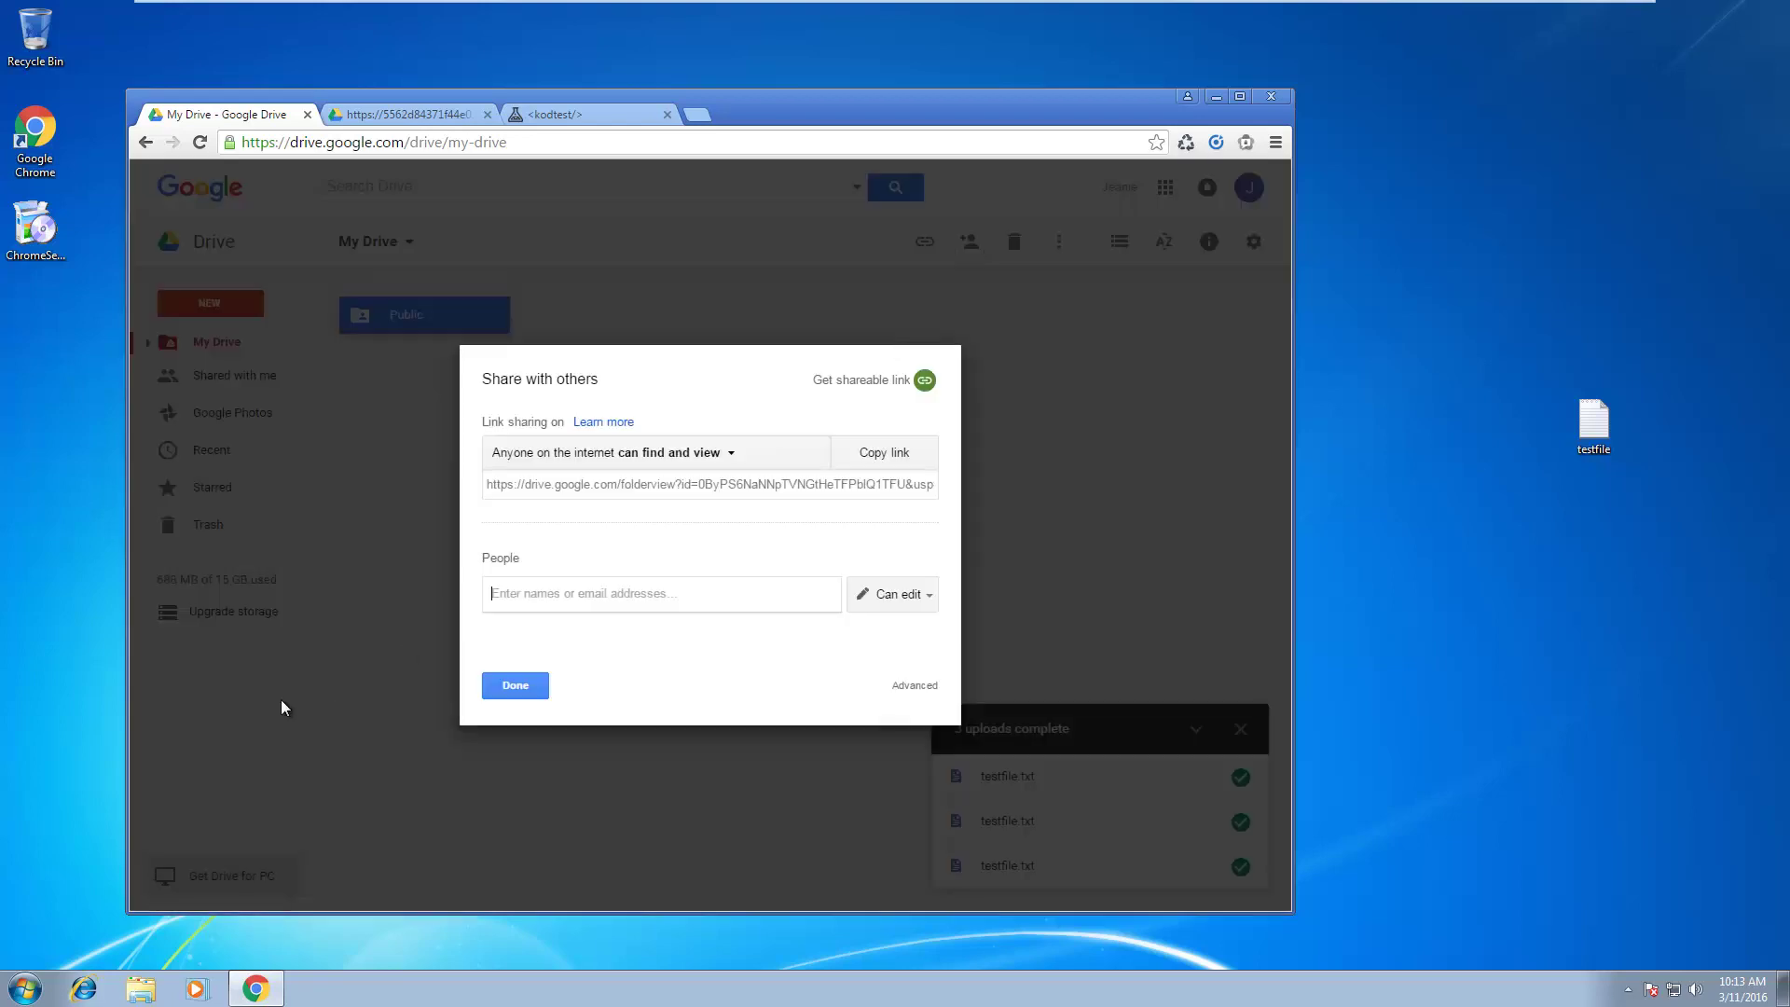
click(913, 686)
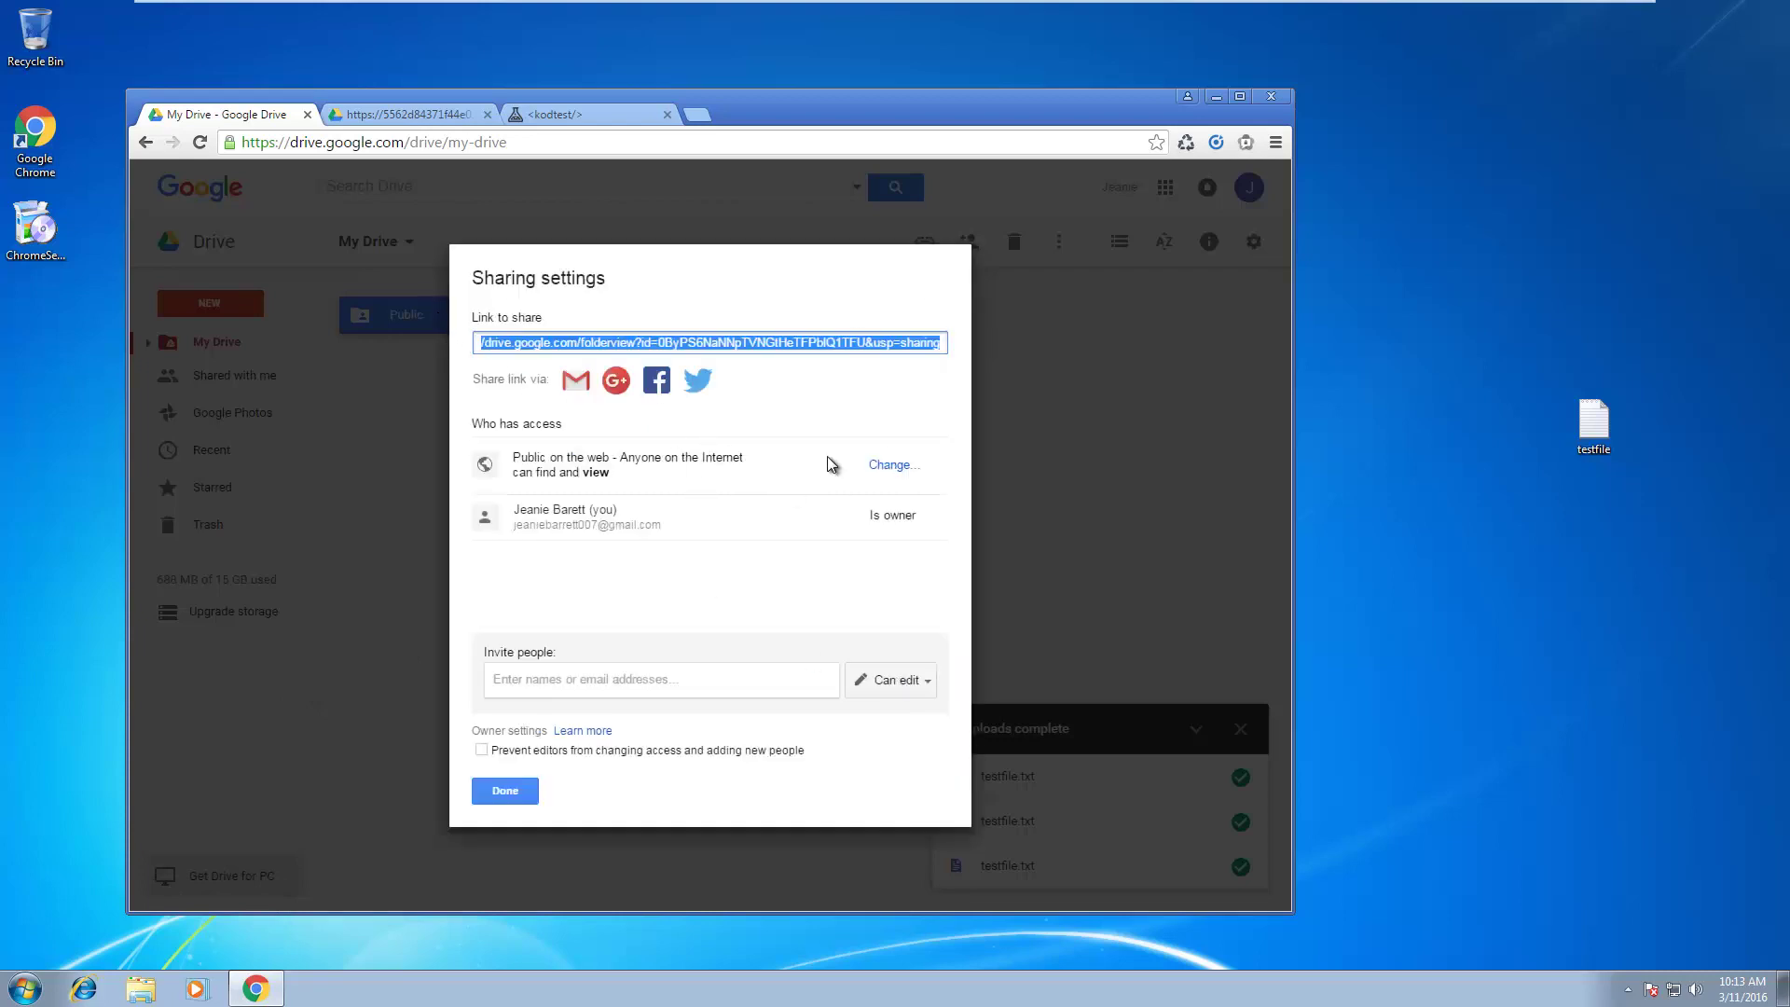
click(889, 467)
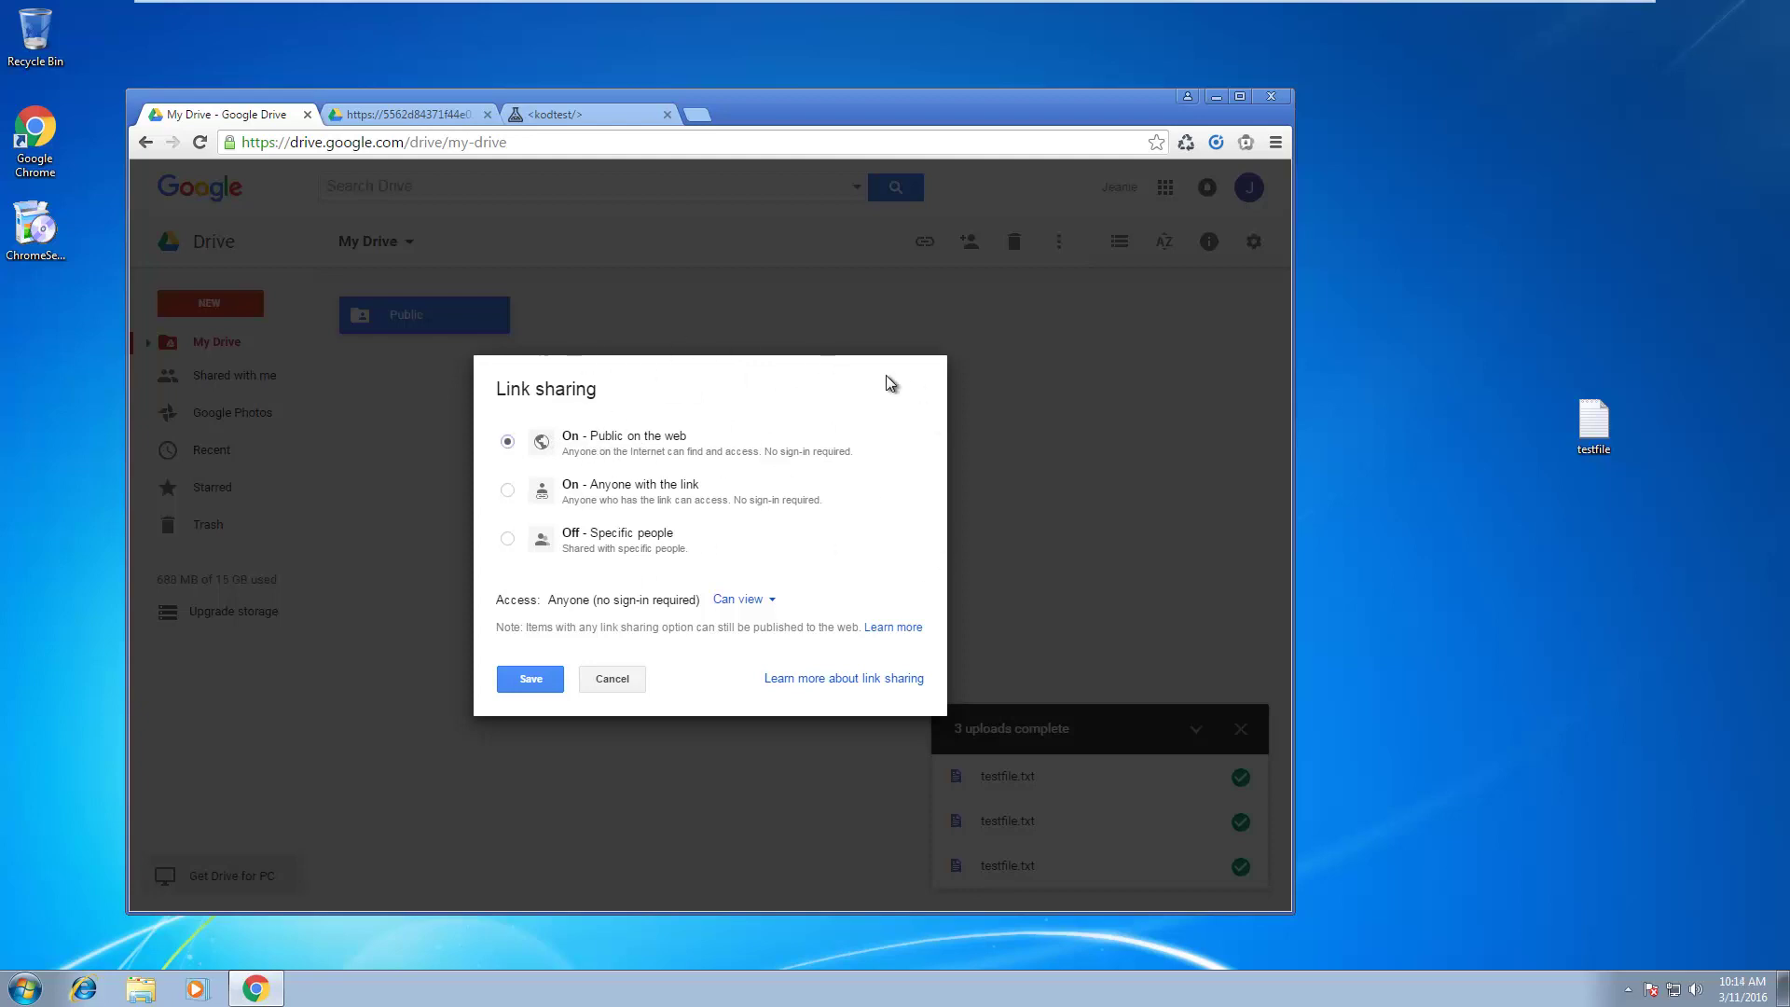
click(532, 681)
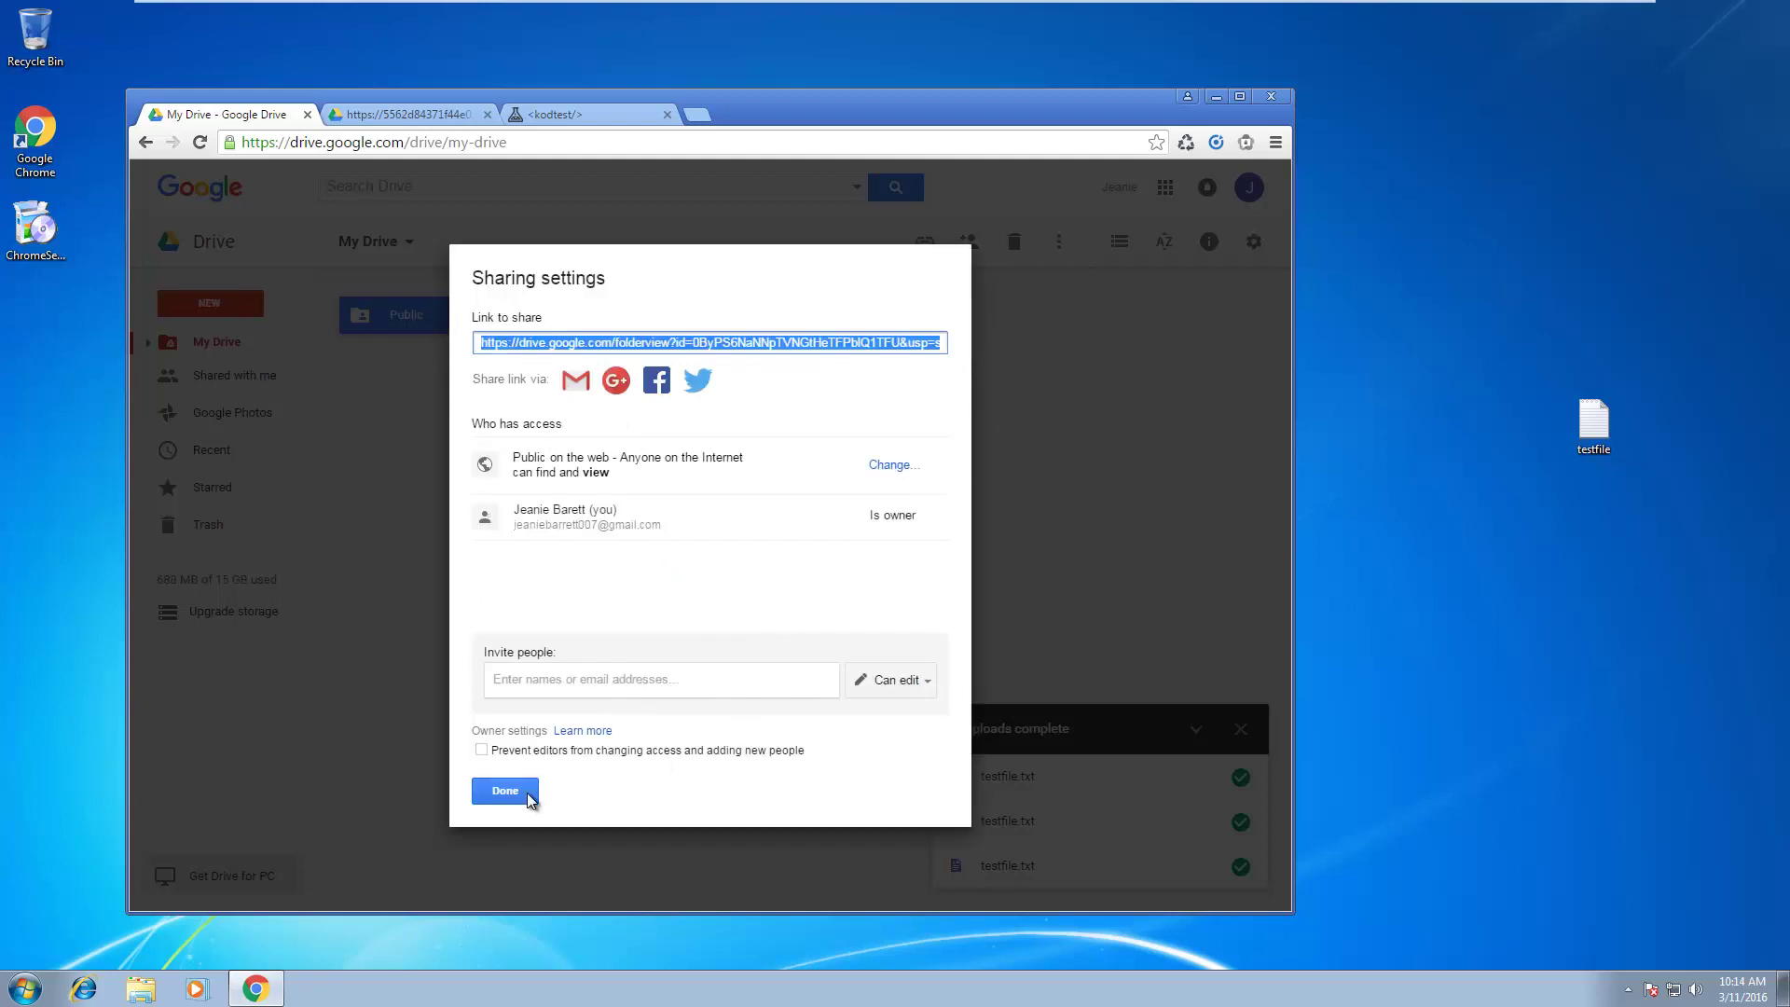
click(527, 794)
double_click(458, 316)
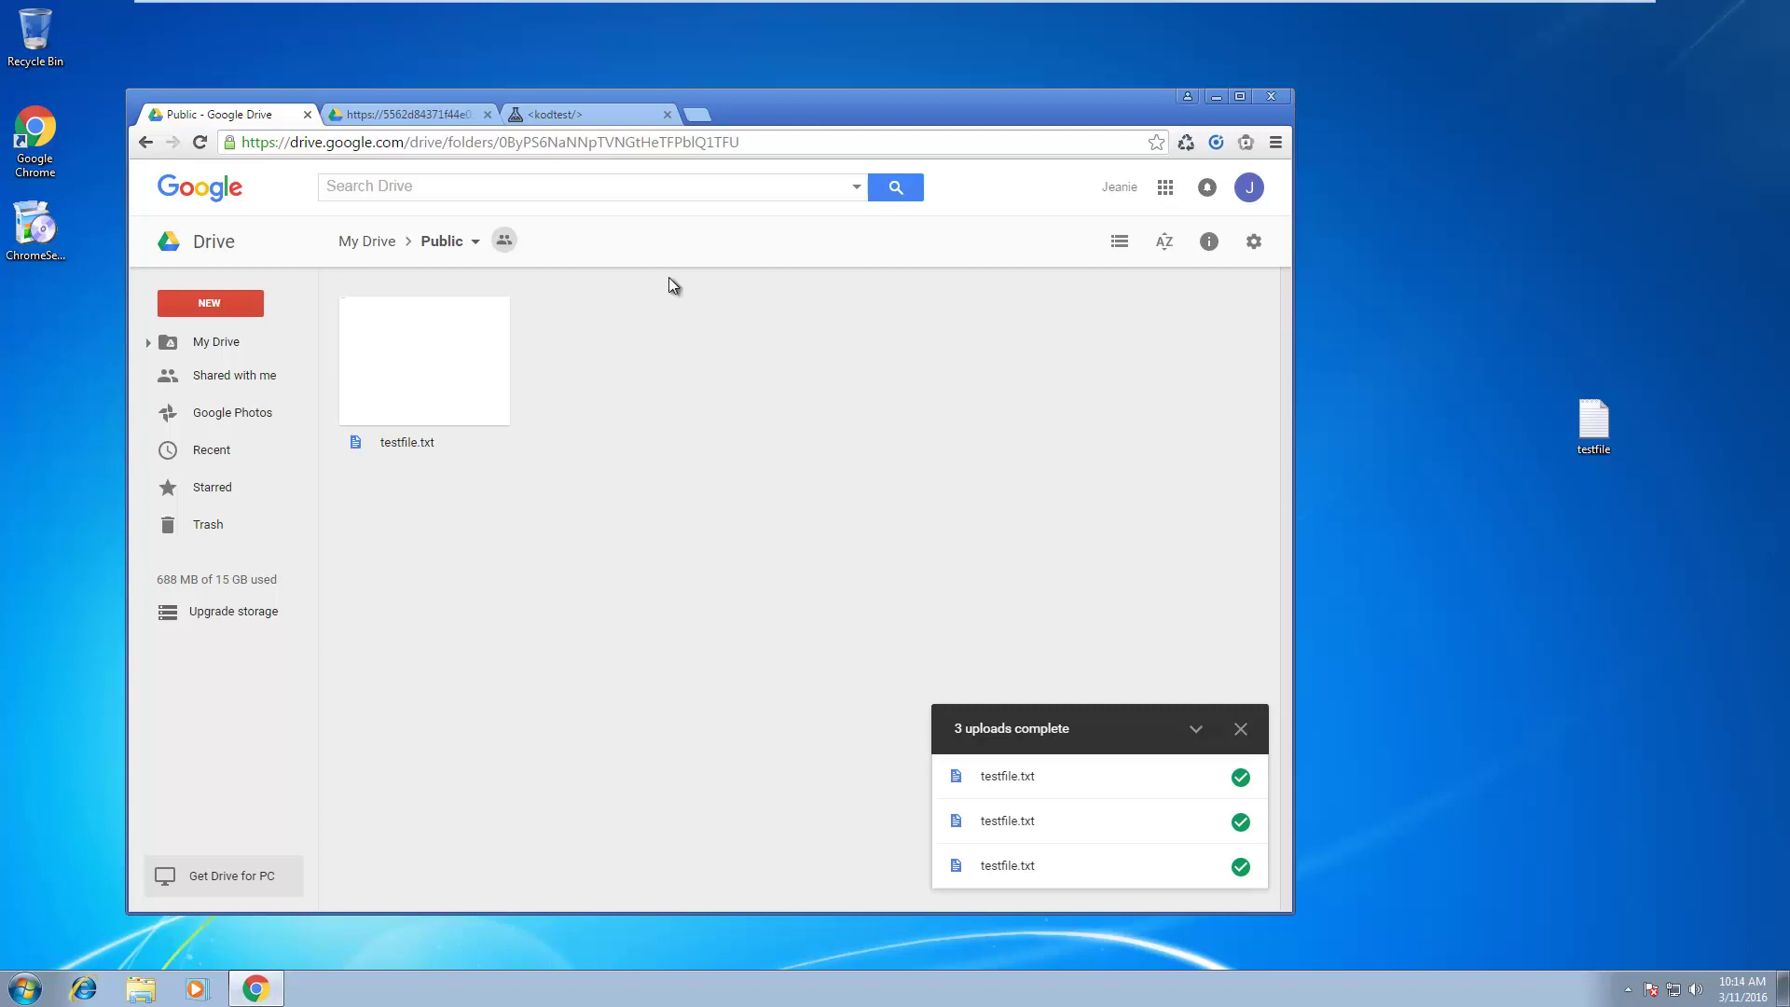
Select and copy the Public folder's ID from the end of the address bar URL.
click(619, 146)
click(756, 143)
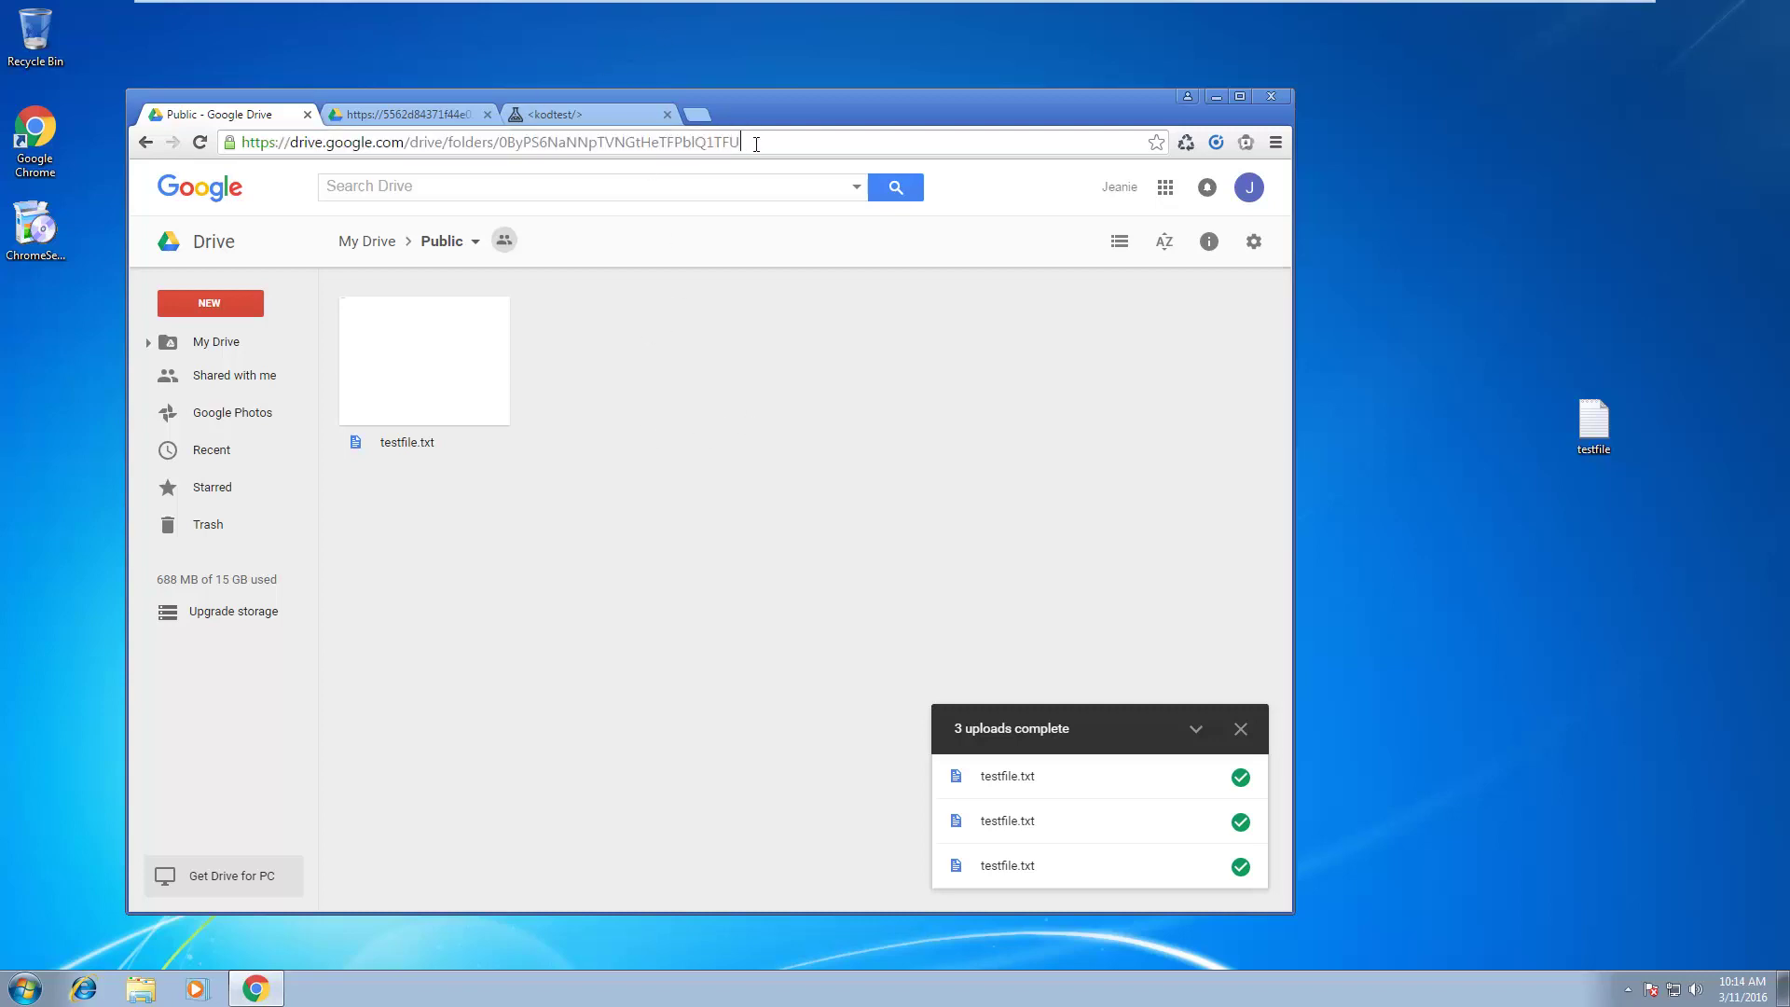
drag(756, 142, 503, 159)
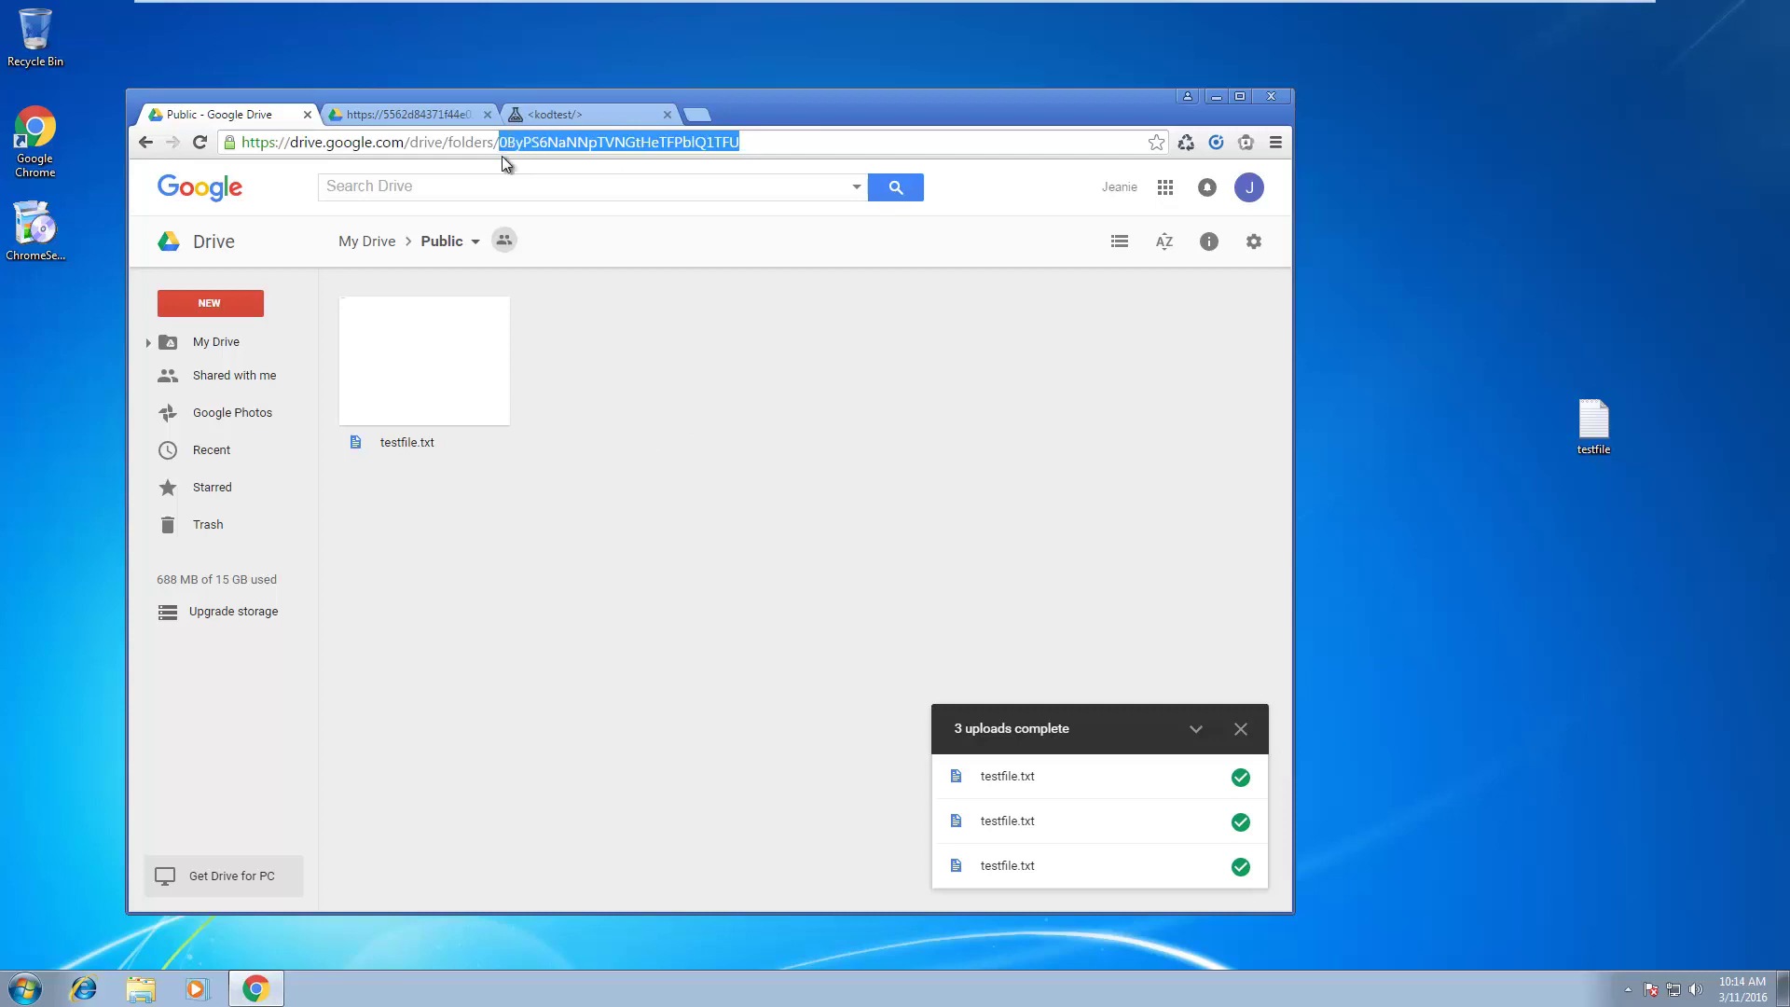
right_click(518, 147)
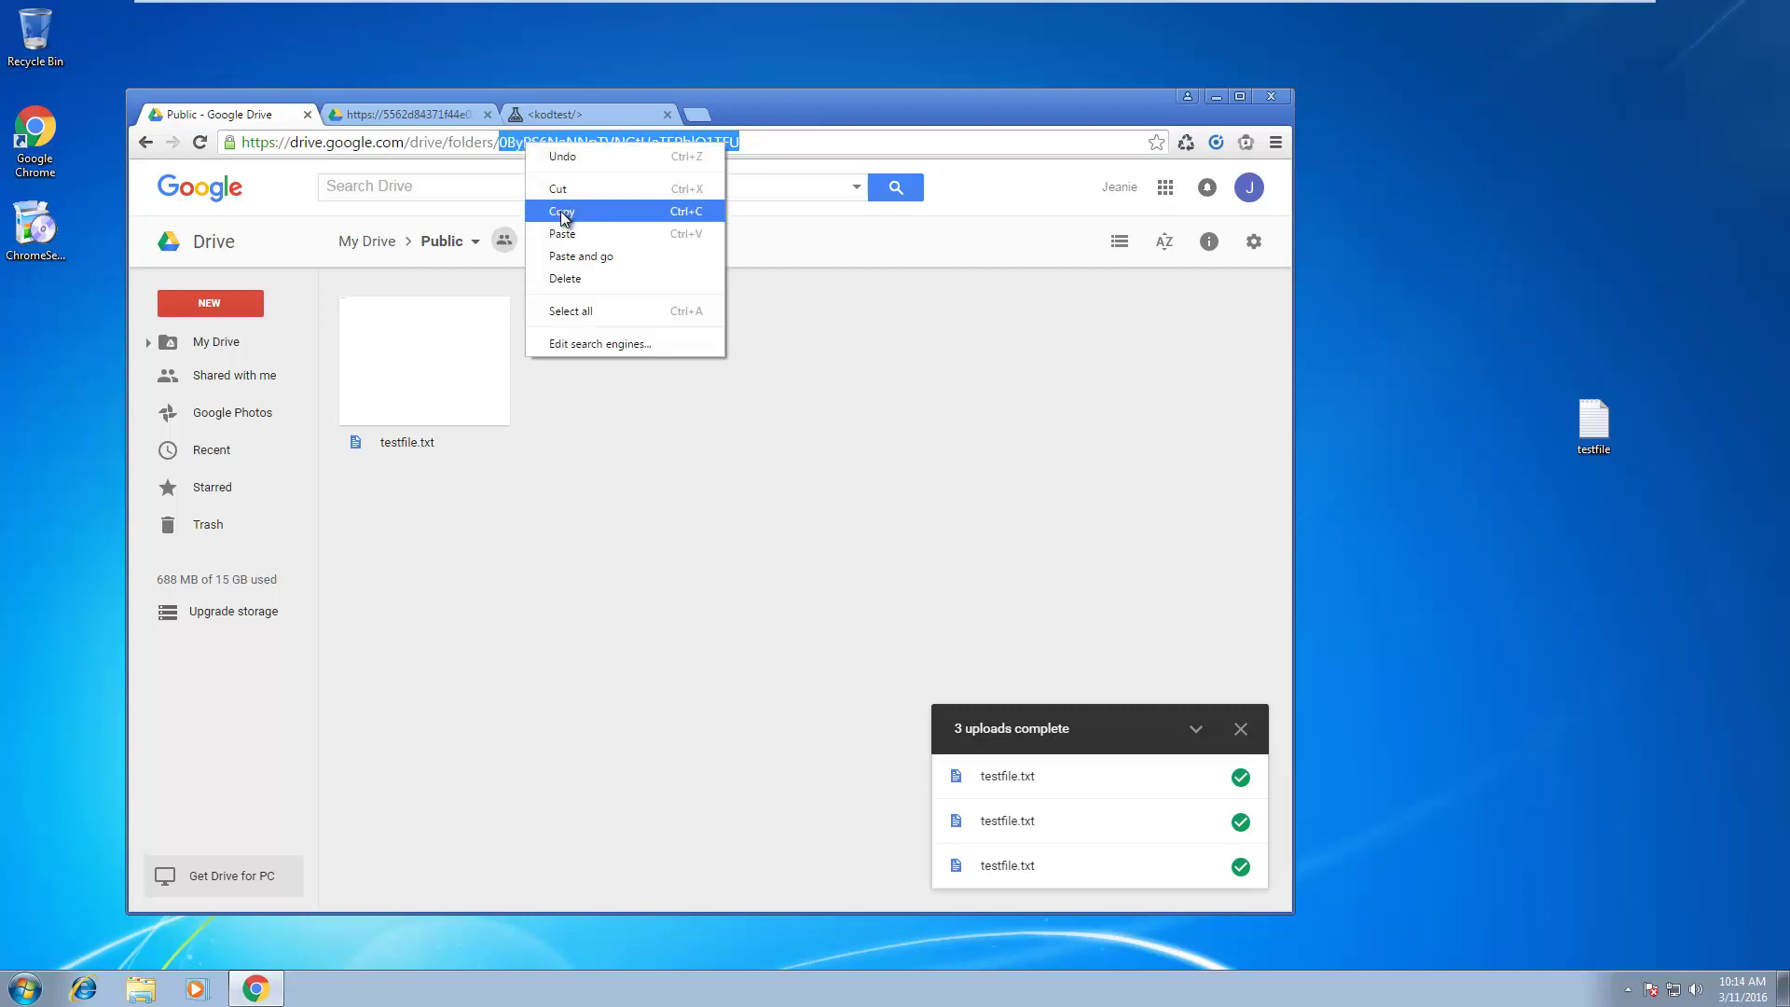
click(561, 210)
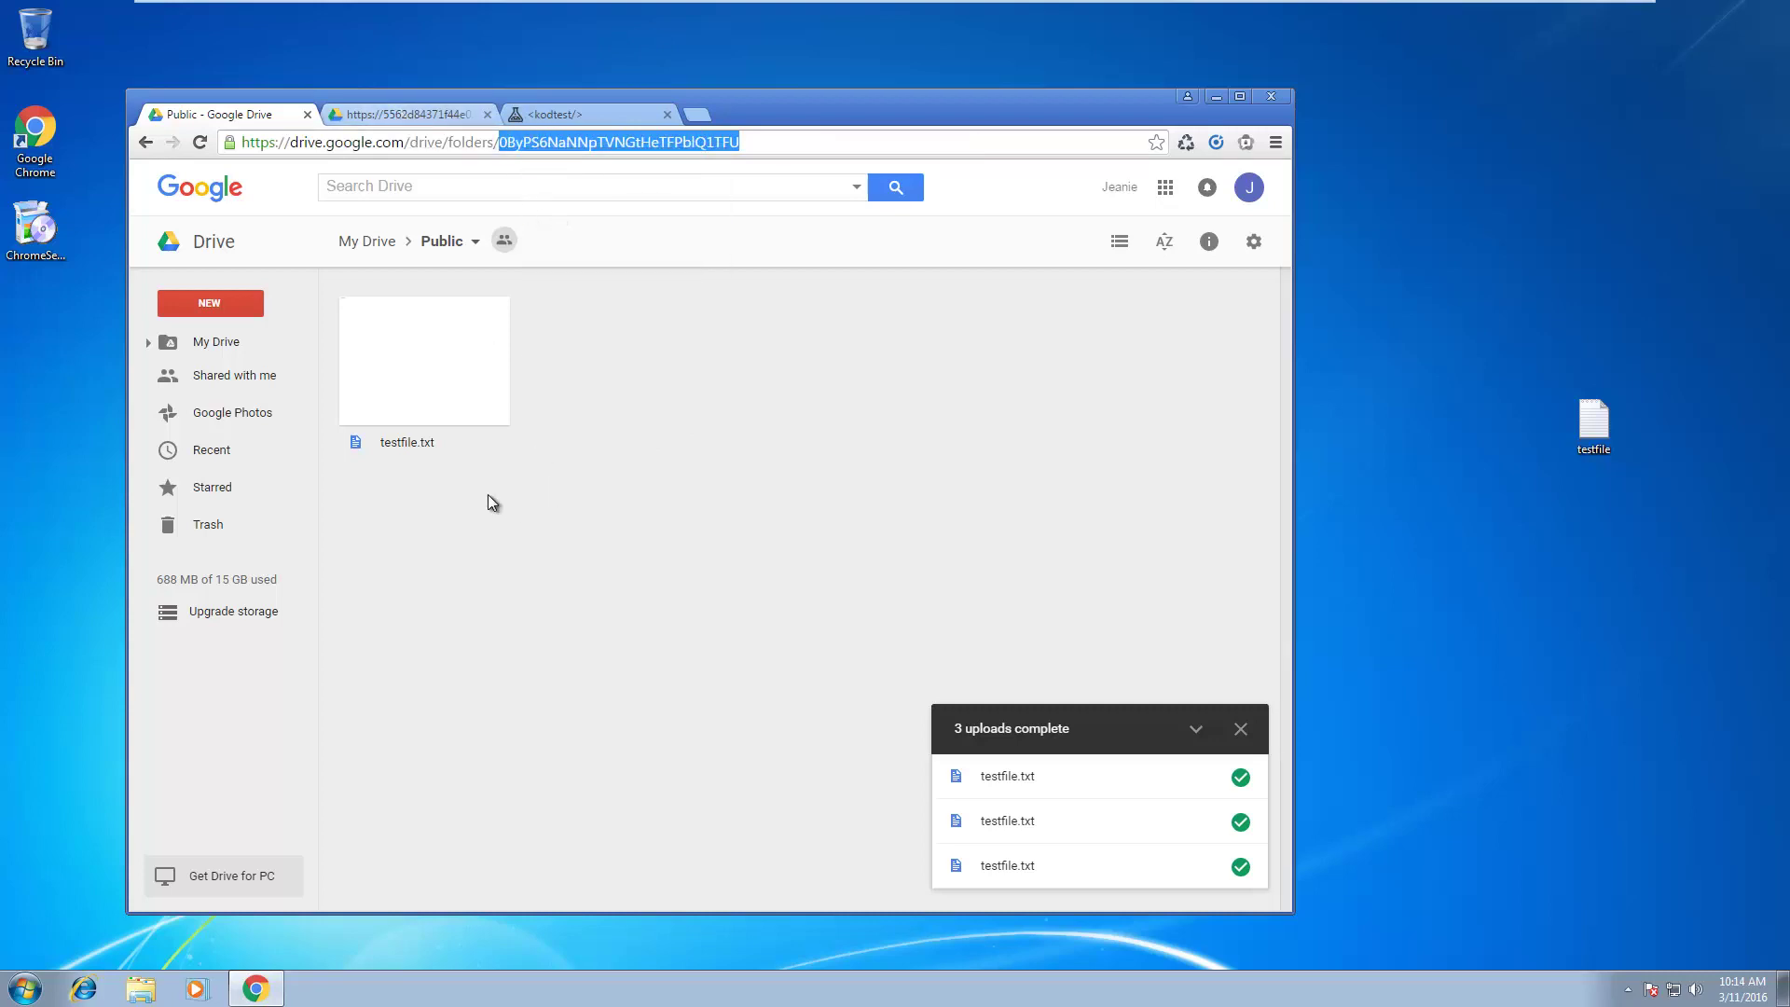
Select testfile.txt, then re-select and copy the folder ID from the address again.
click(390, 353)
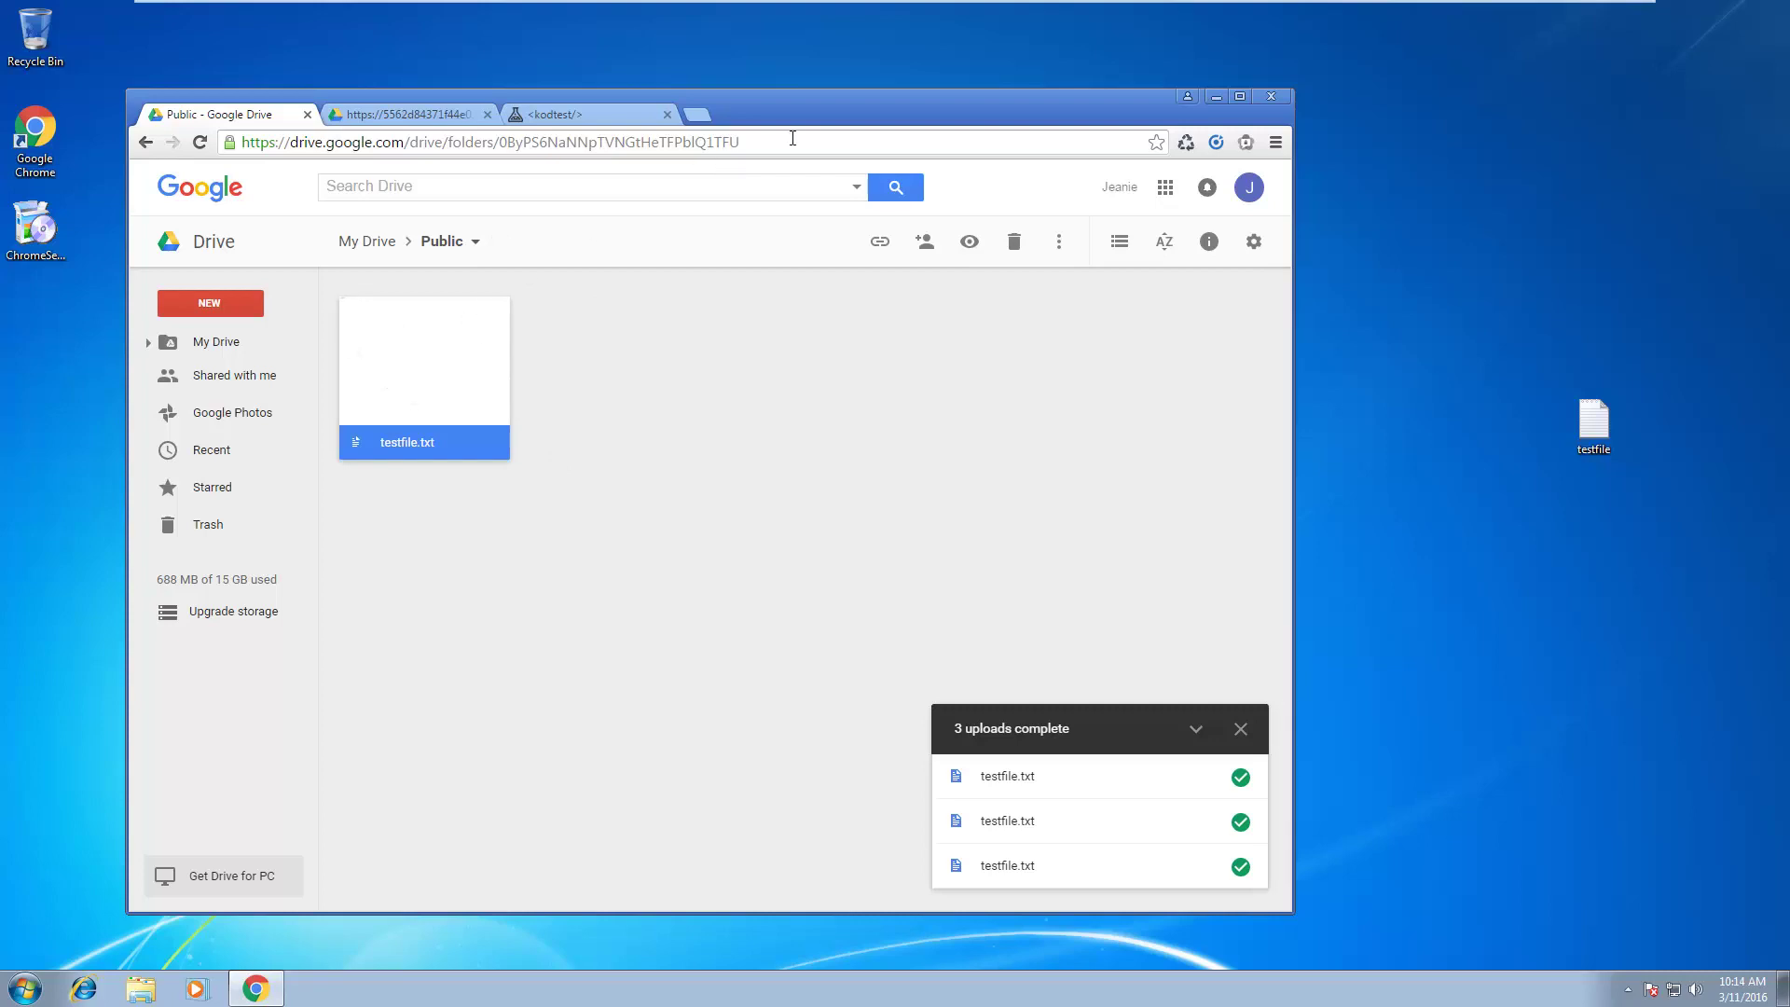
drag(783, 142, 502, 141)
right_click(510, 147)
click(553, 210)
Load the Public folder's googledrive.com host page and copy testfile.txt's link address.
click(405, 113)
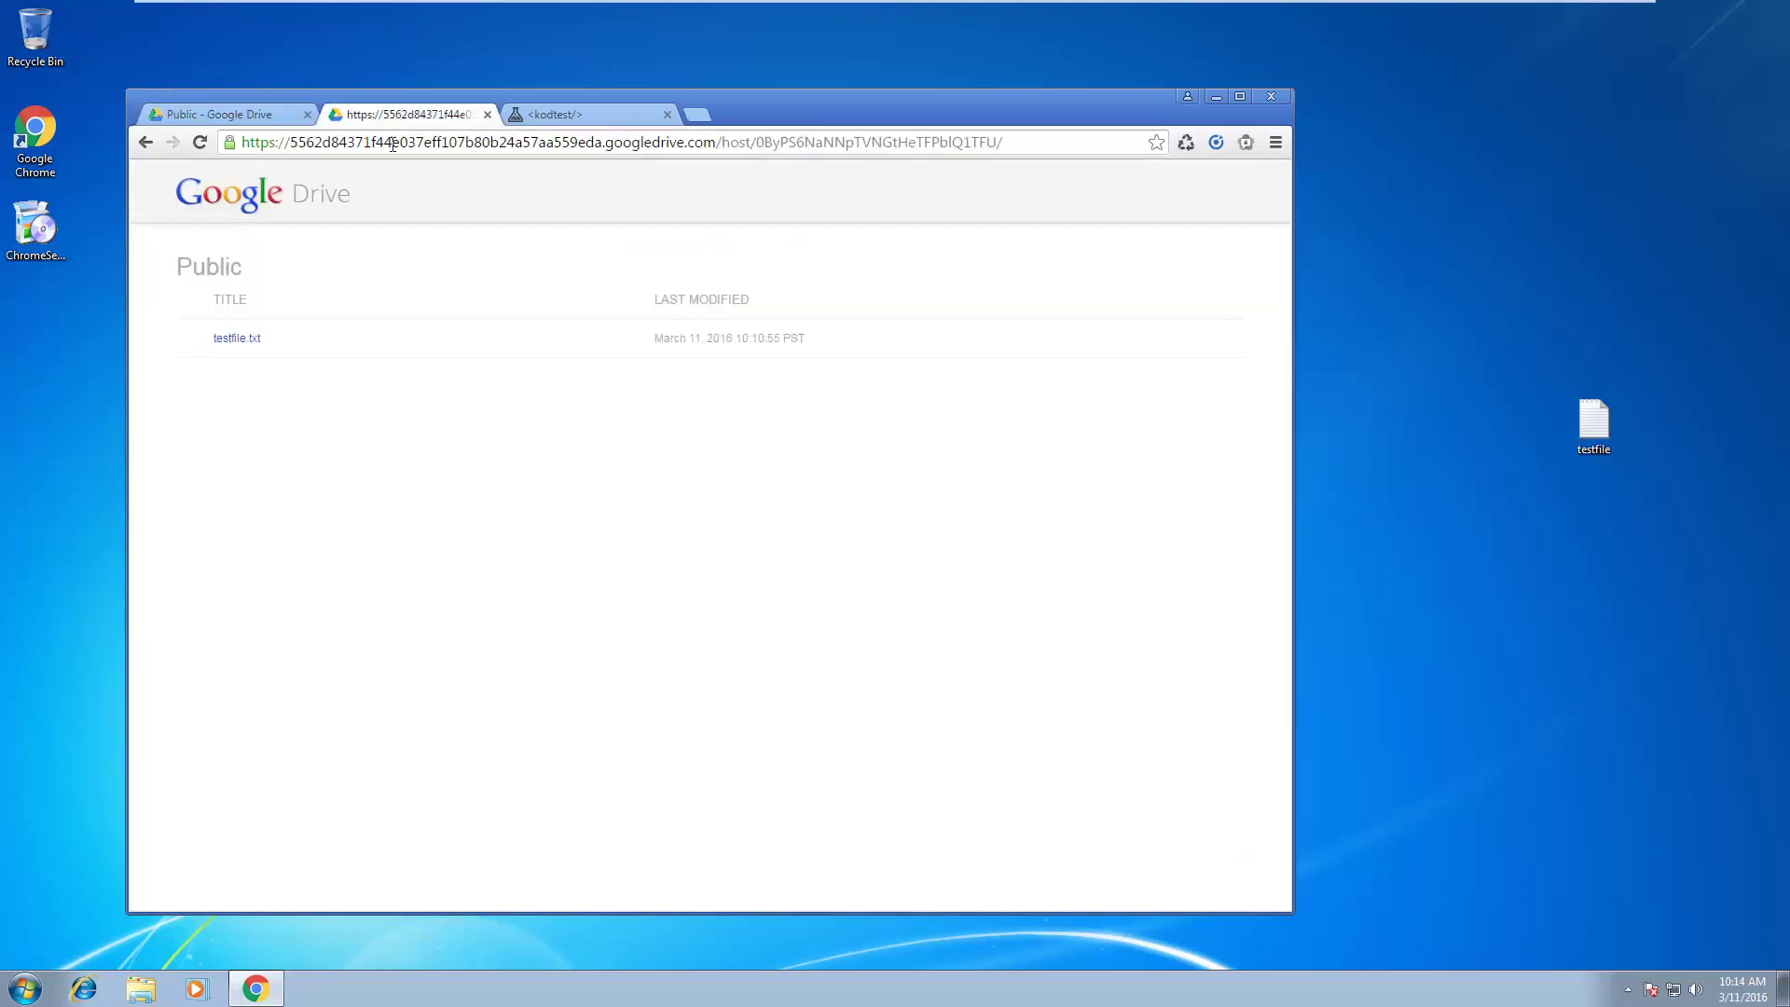
click(390, 145)
text(g)
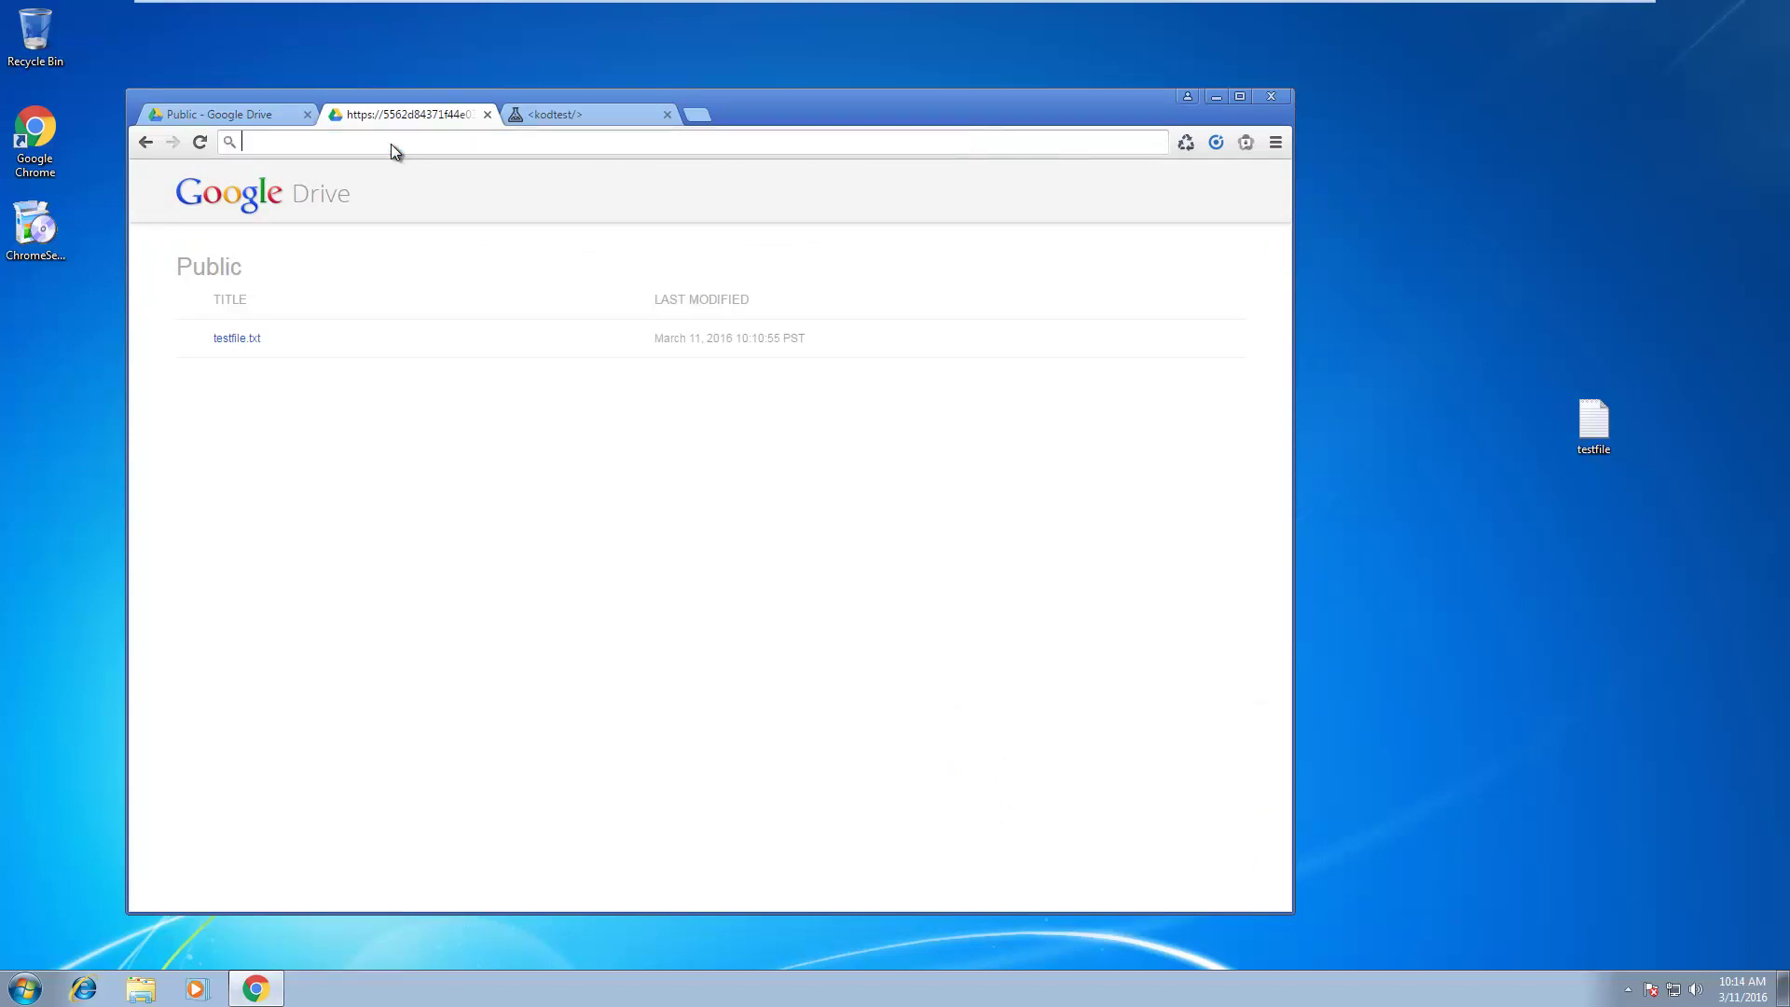
text(oogledrive.com/s)
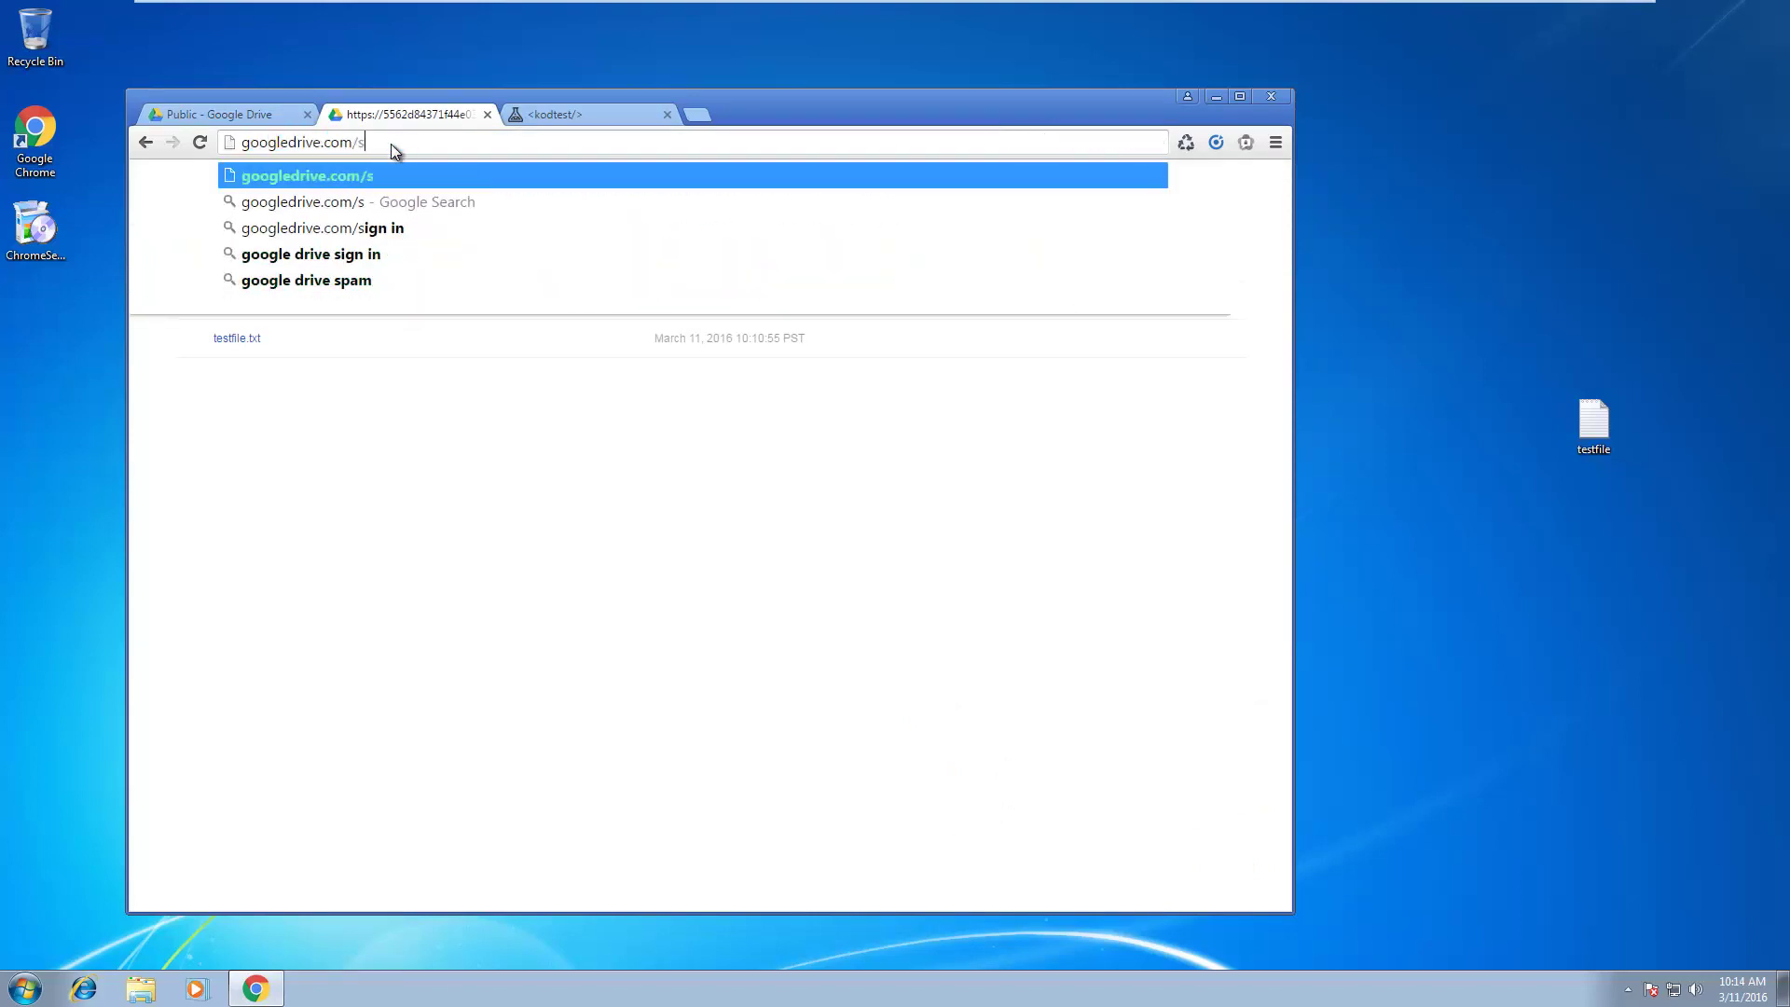
text(ho)
key(BackSpace)
key(BackSpace)
text(host.)
key(BackSpace)
text(/)
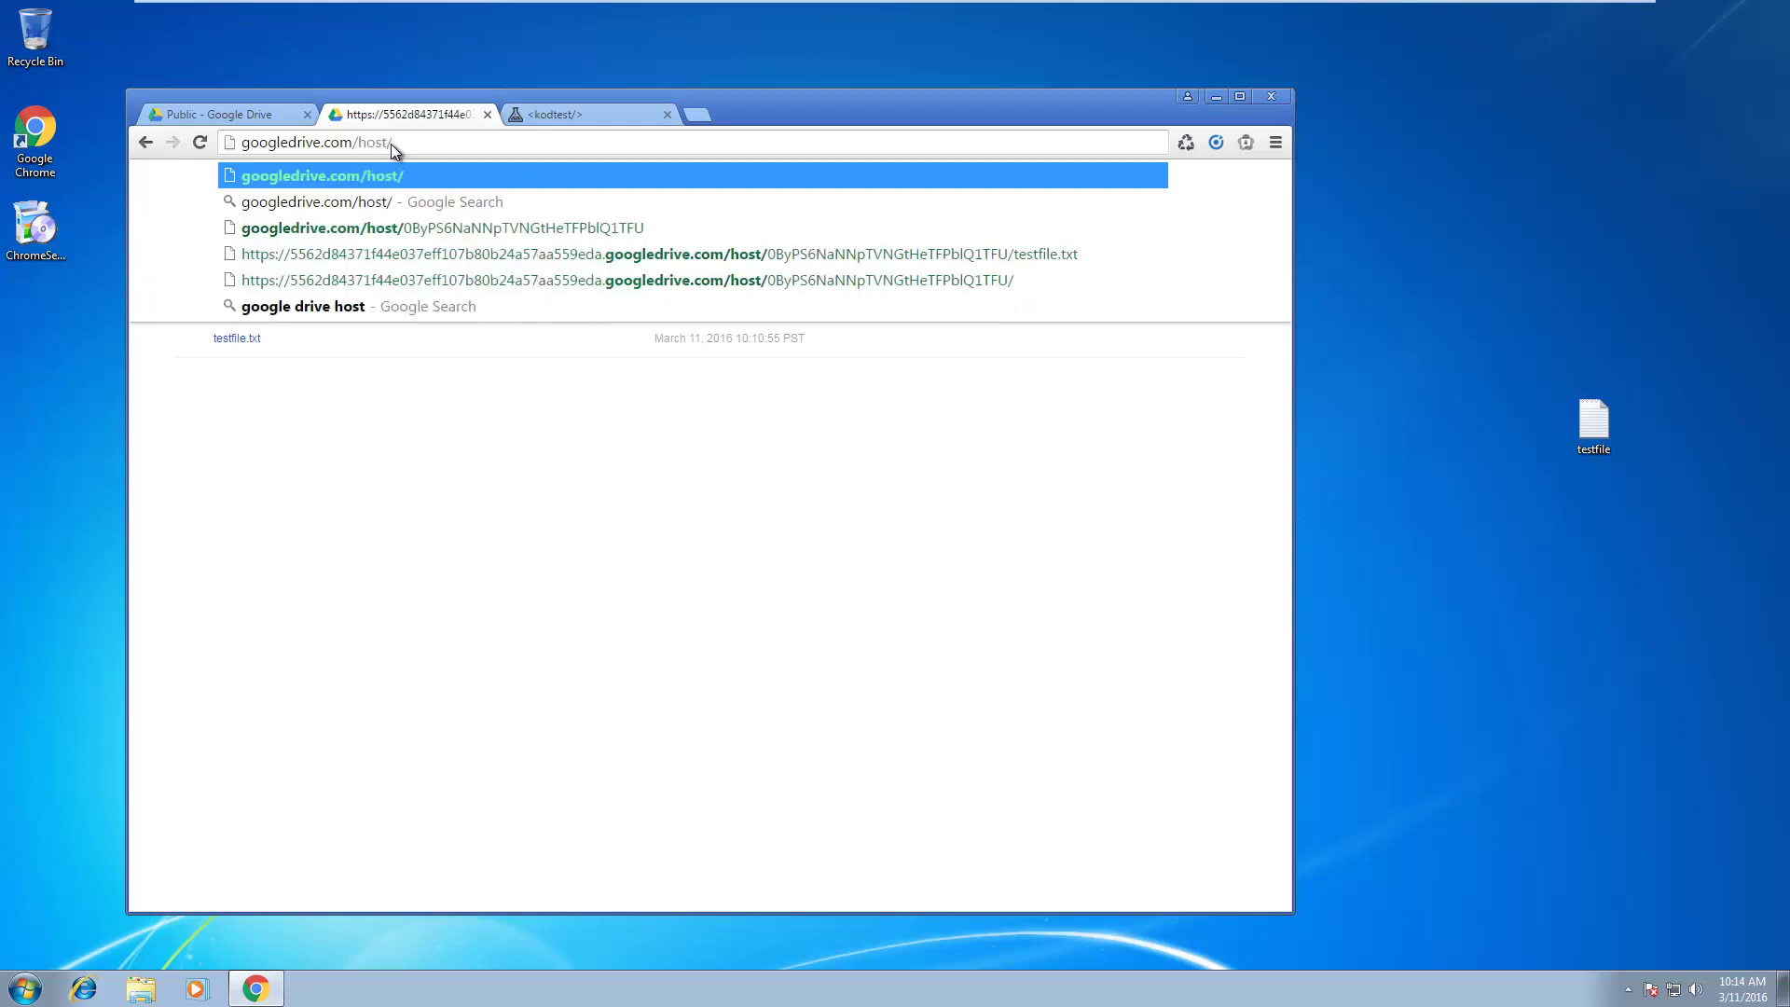
key(Down)
key(Down)
key(Down)
key(Return)
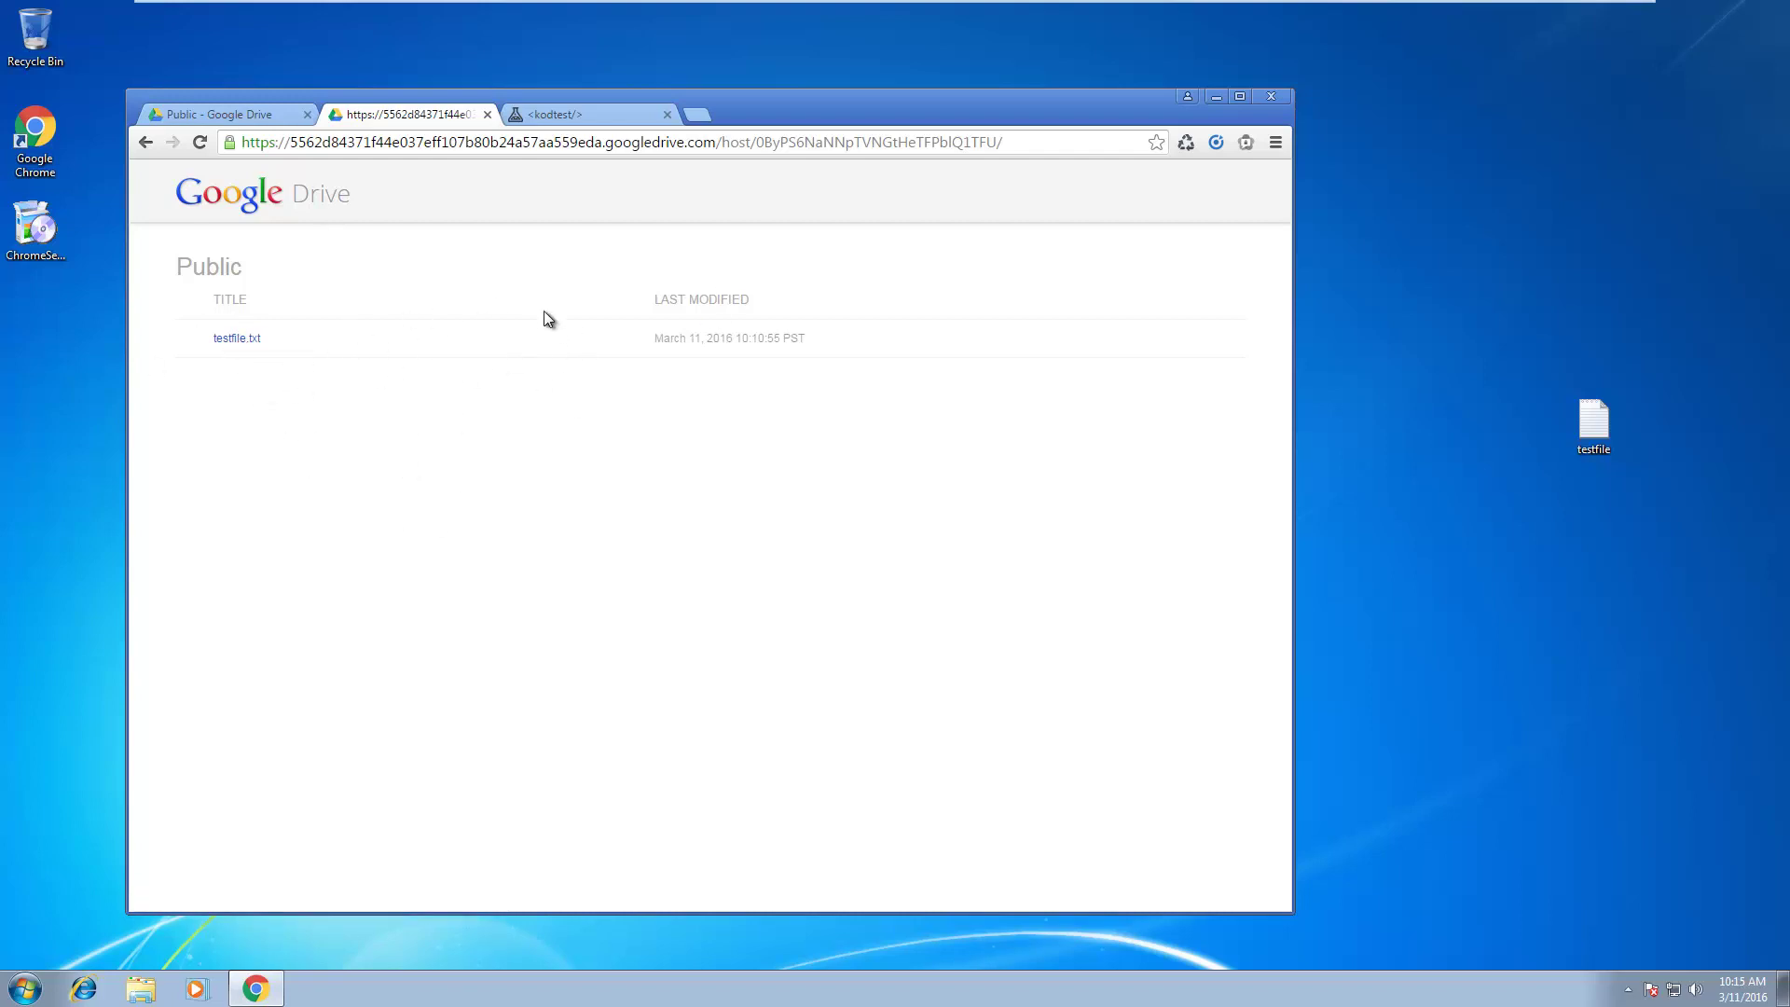
right_click(240, 340)
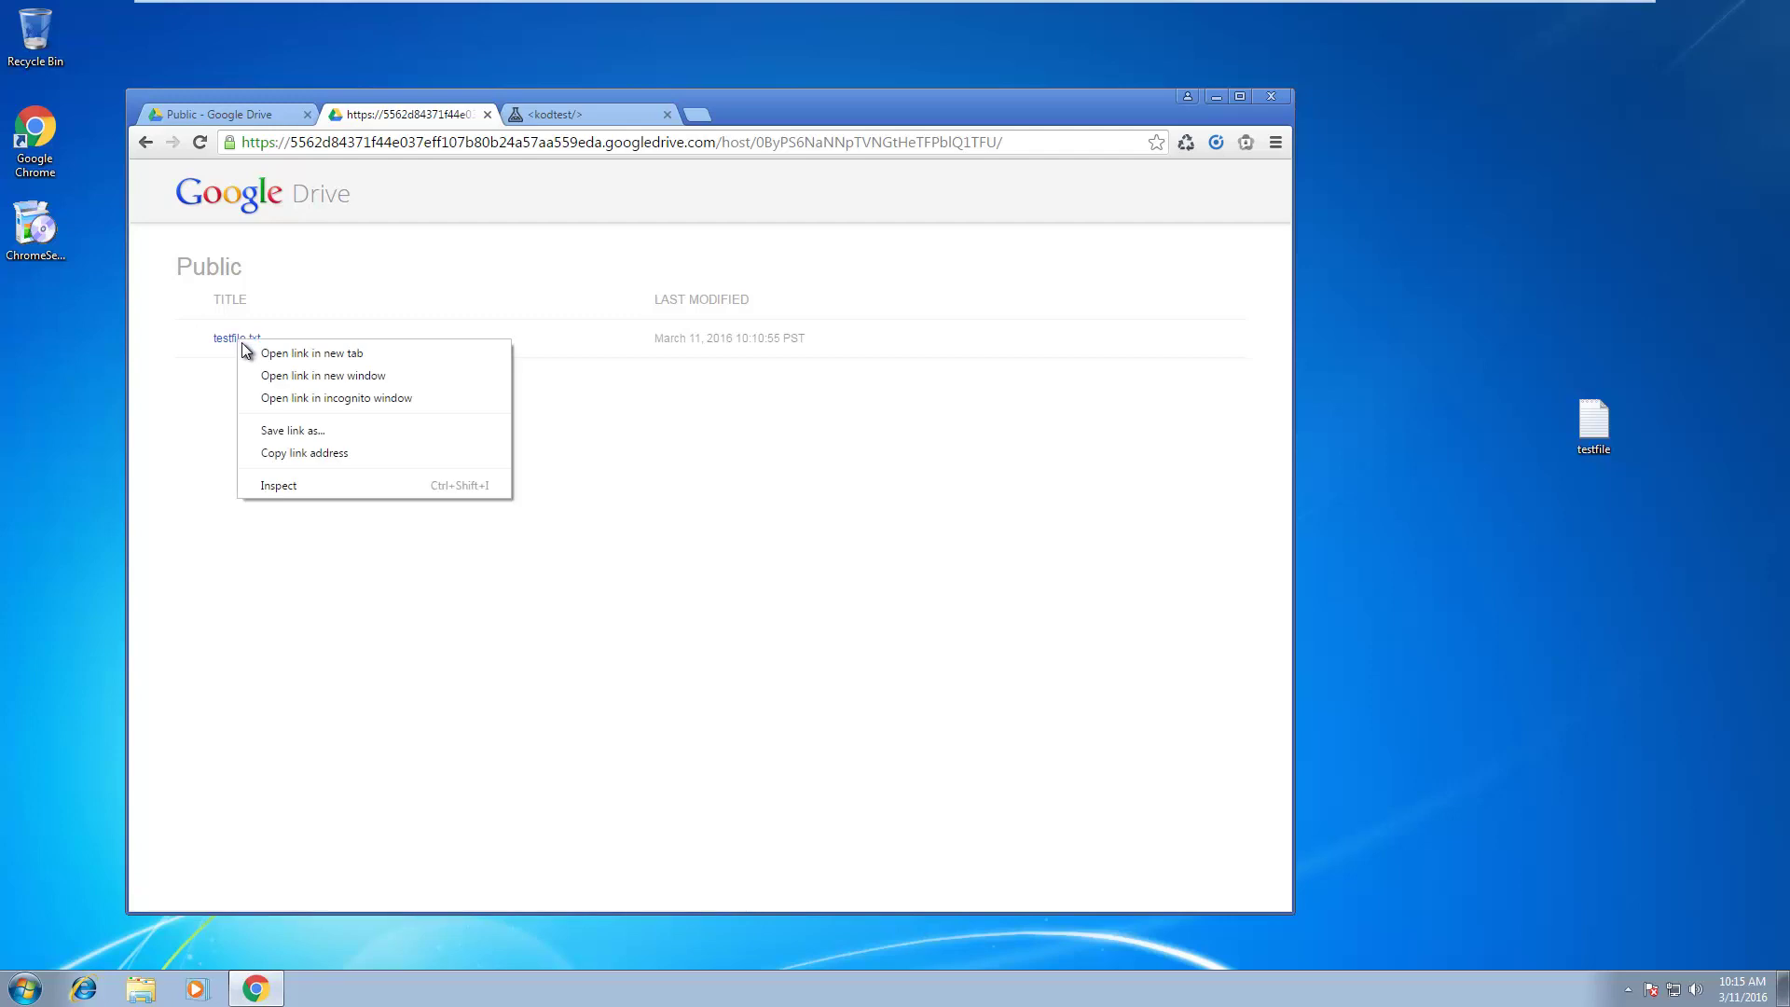
click(347, 457)
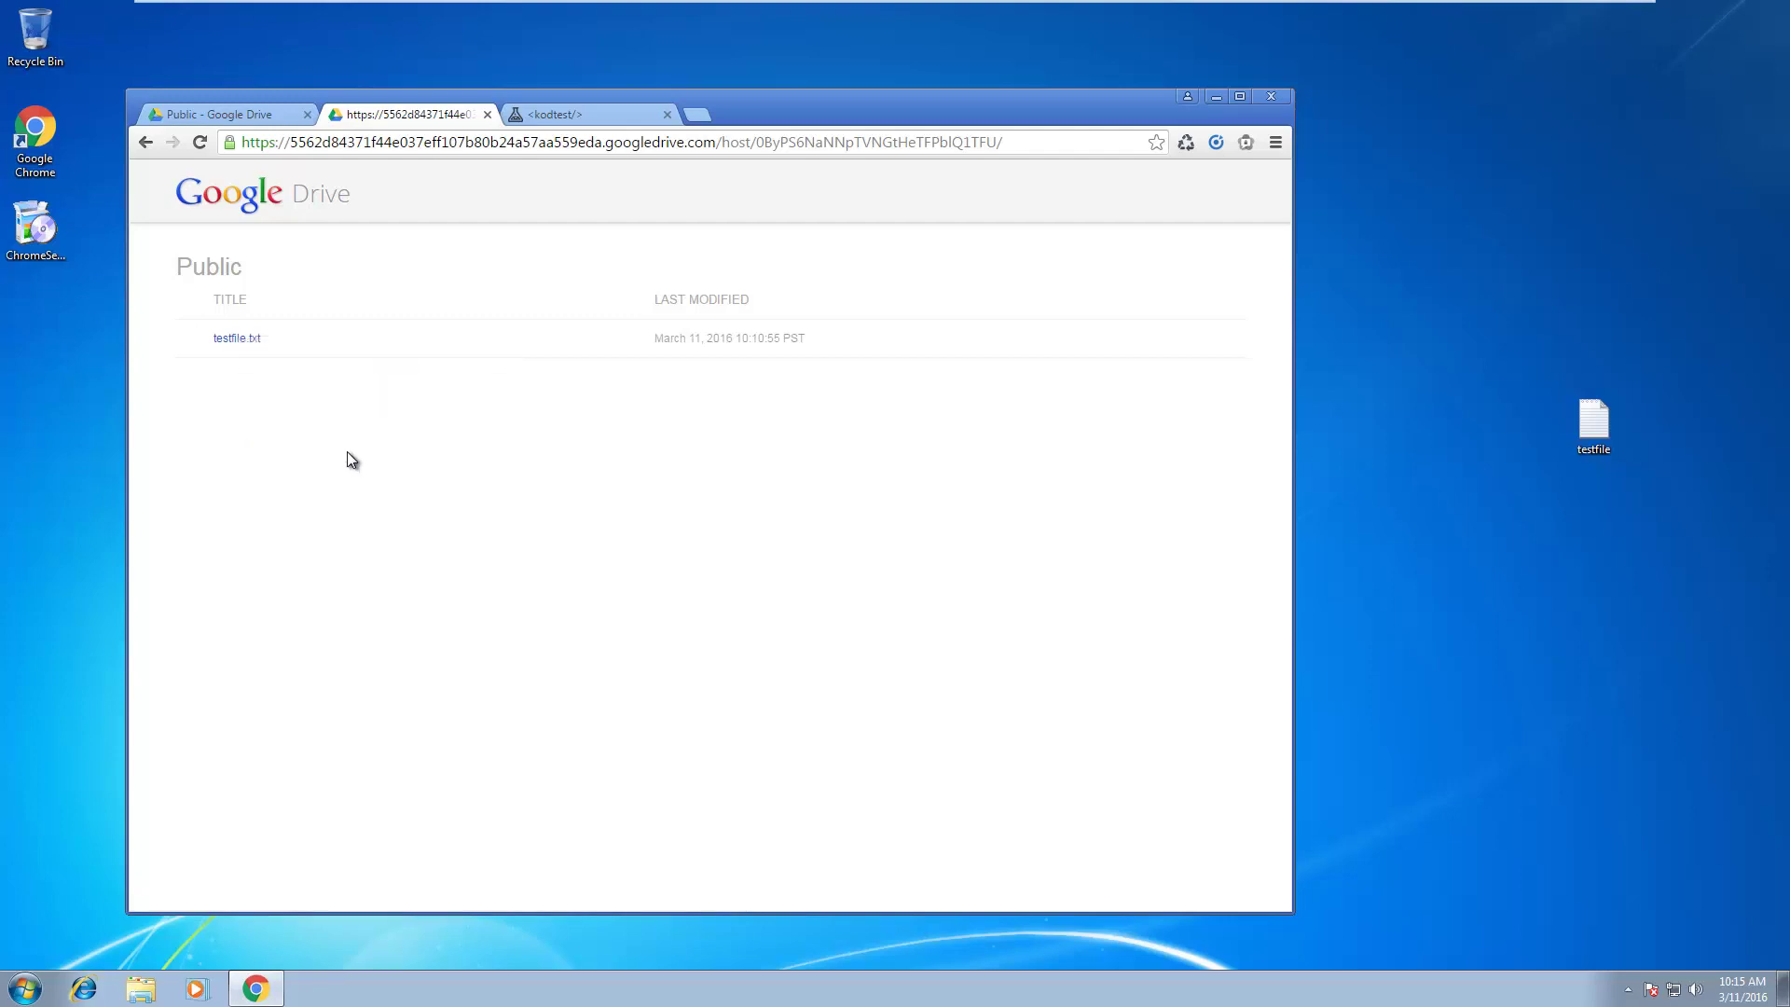
Switch to the kodtest editor and widen the HTML editing pane.
click(592, 115)
click(454, 420)
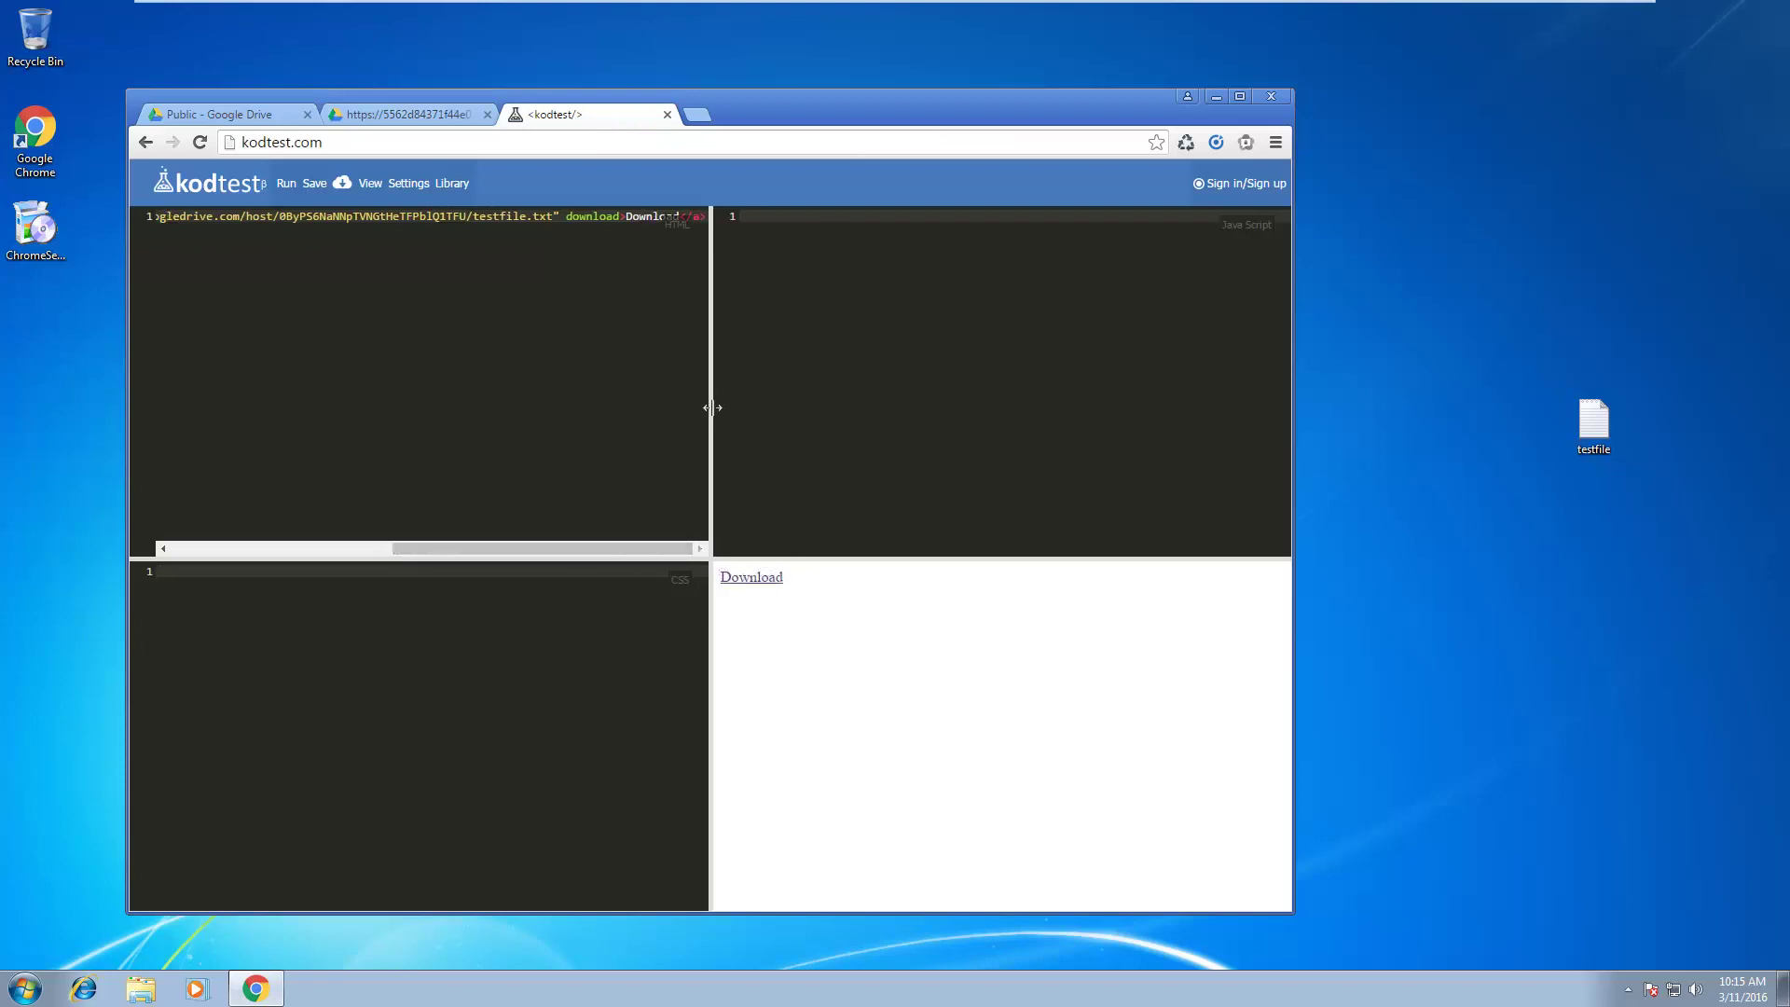
mouse_move(710, 405)
mouse_down()
mouse_move(899, 410)
mouse_move(851, 407)
mouse_up()
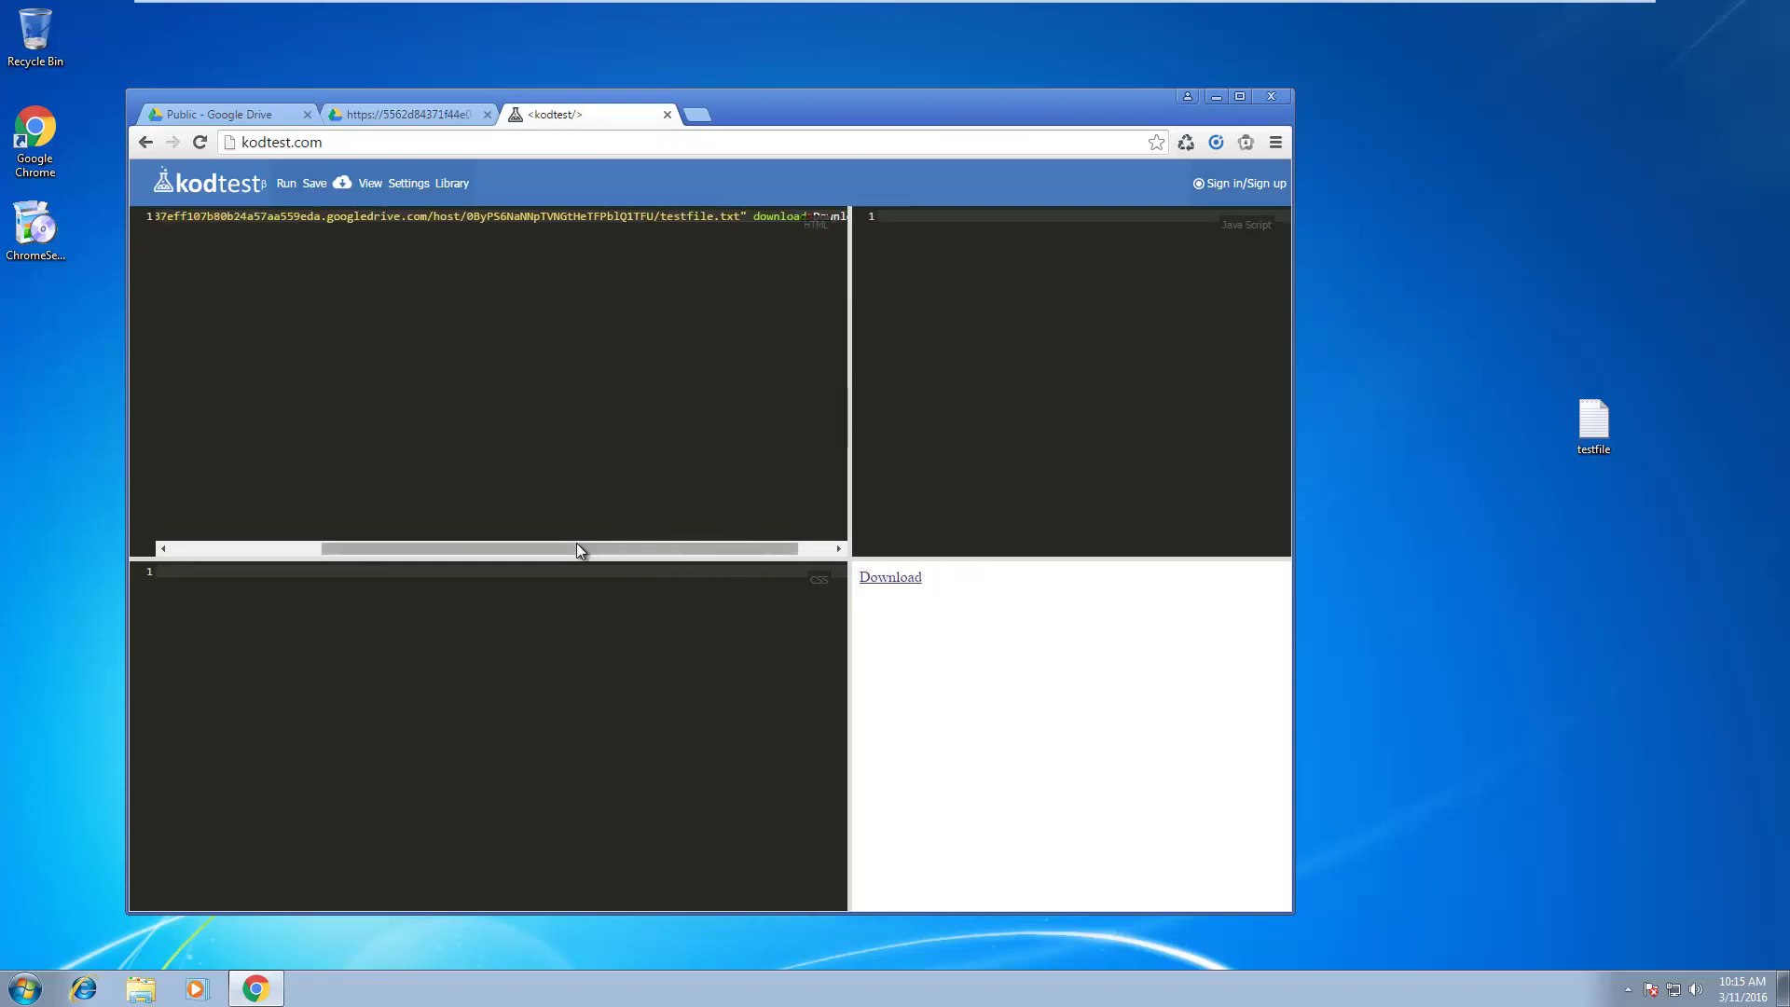
drag(576, 549, 776, 548)
click(686, 219)
Replace all HTML with an anchor tag whose href is the pasted Drive file address.
key(ctrl+a)
key(BackSpace)
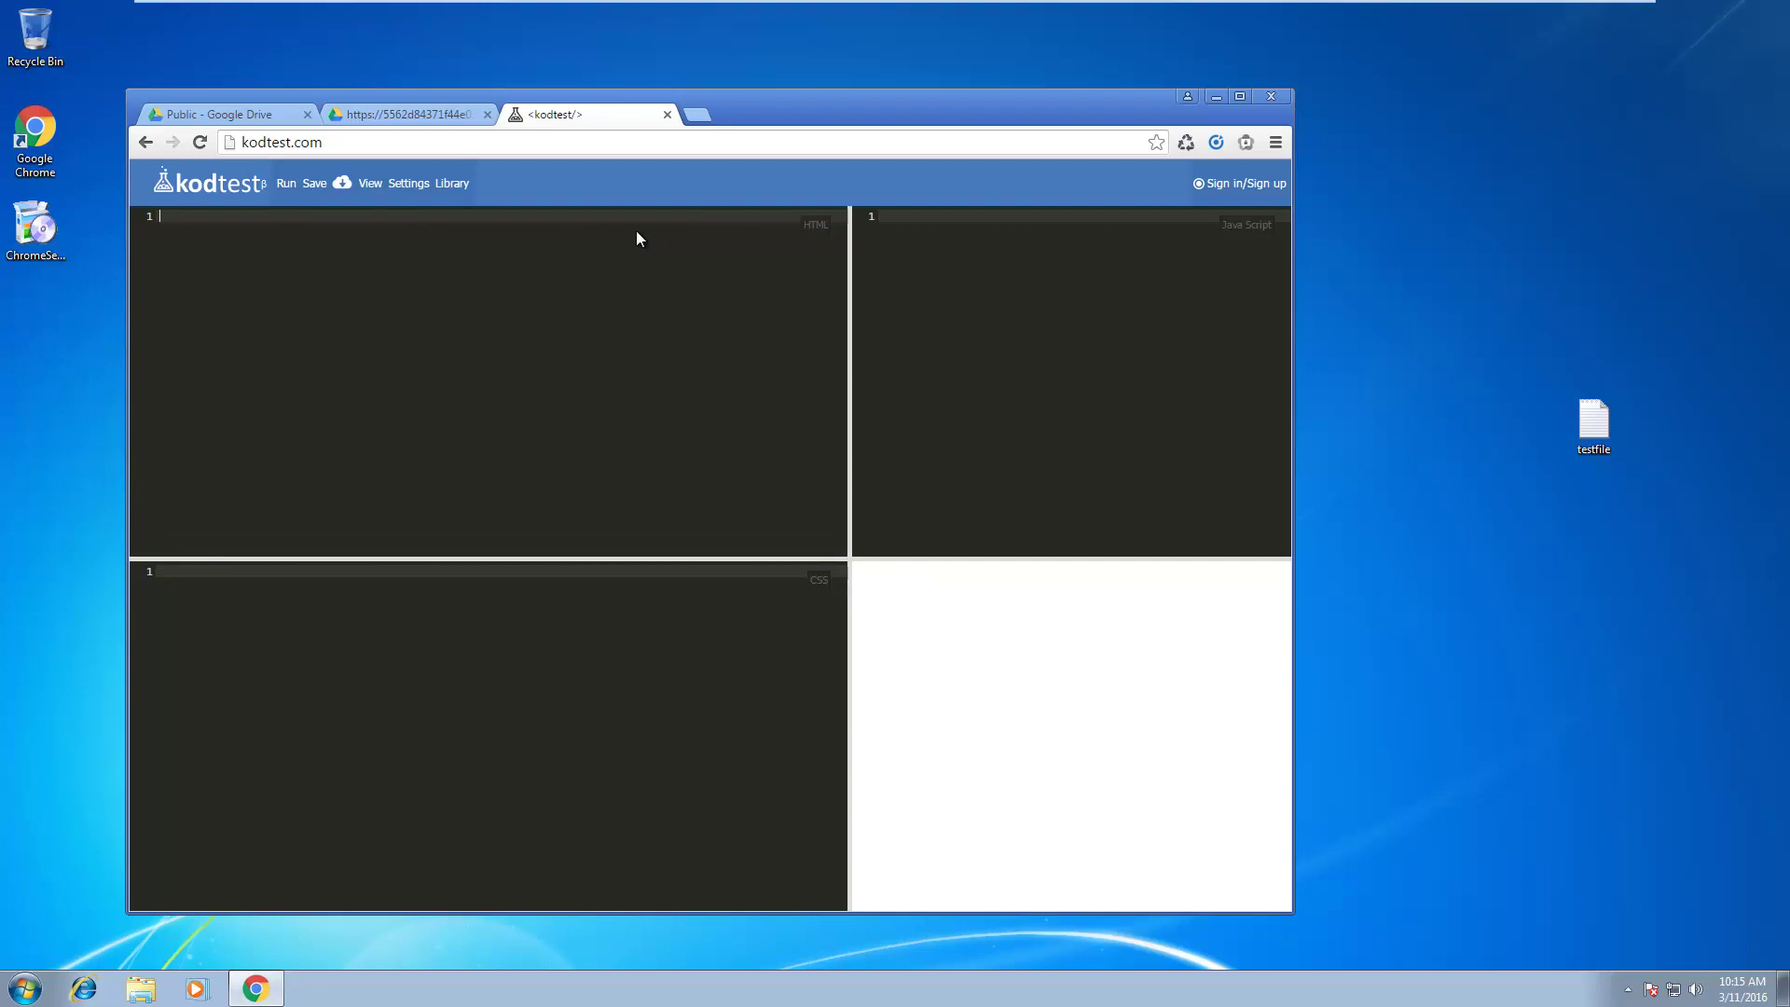
text(a)
key(Tab)
key(ctrl+v)
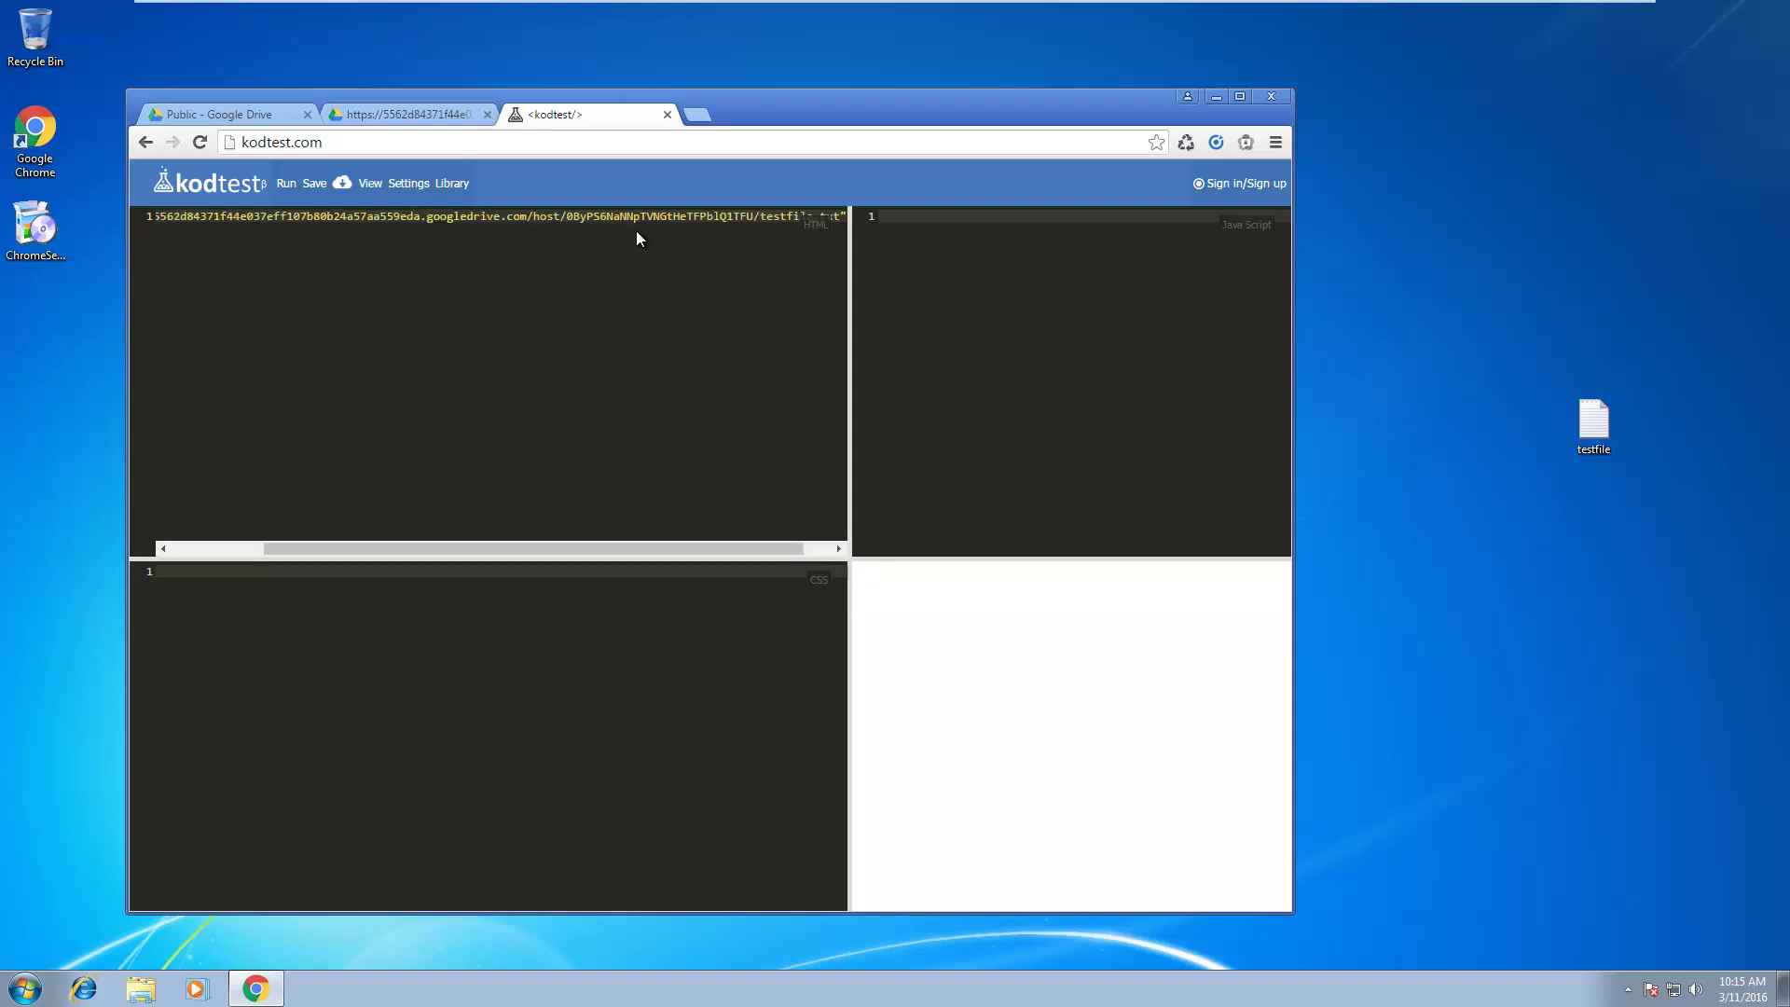
drag(621, 549, 808, 469)
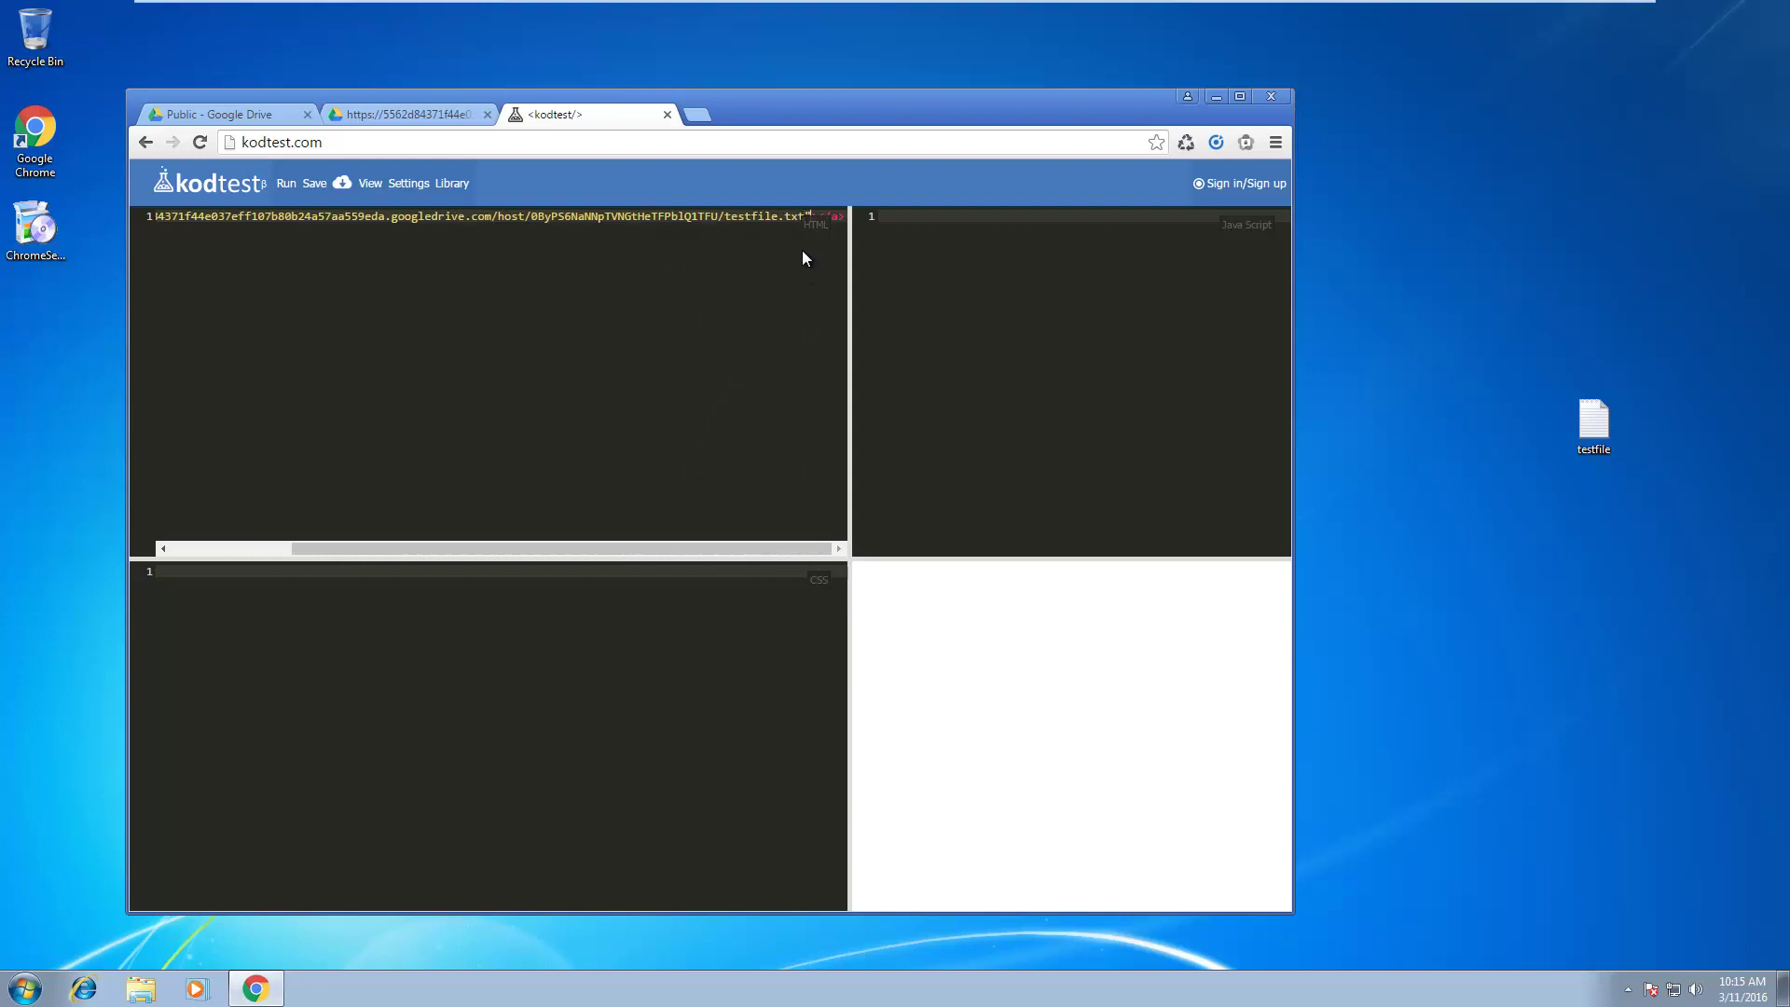
text(dowload="a)
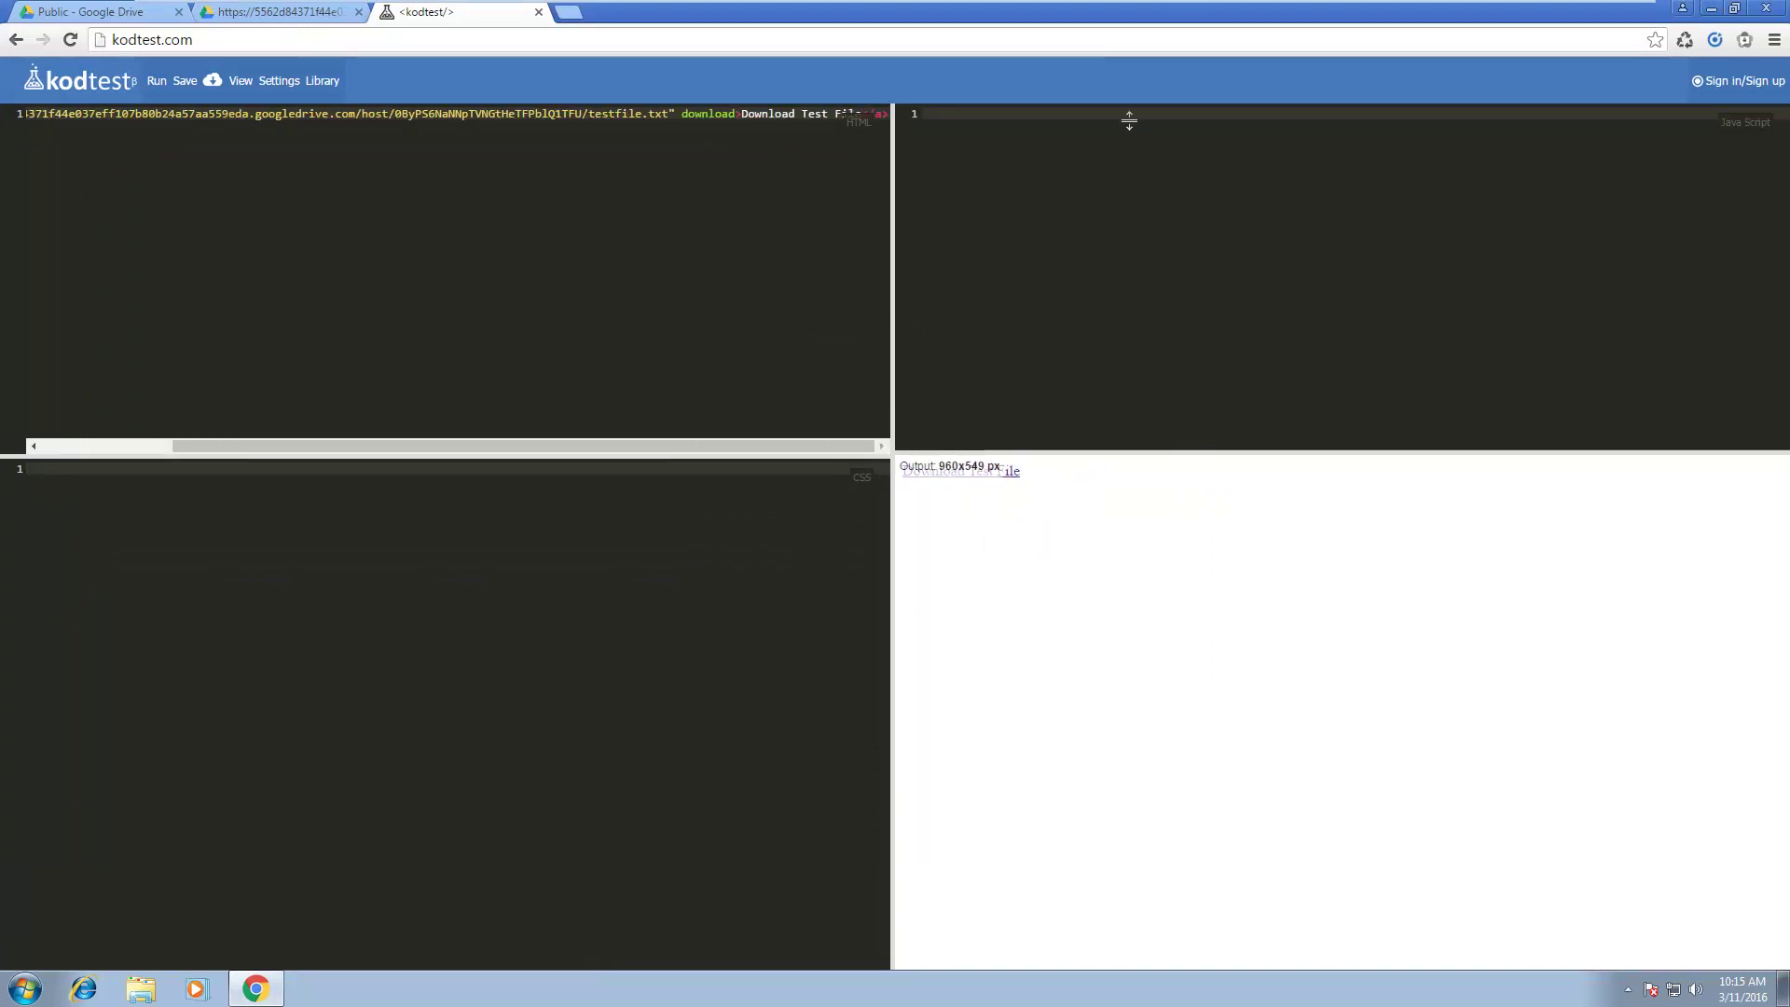
Collapse the JavaScript pane and click Download Test File to get testfile (1).txt.
drag(1101, 459, 993, 110)
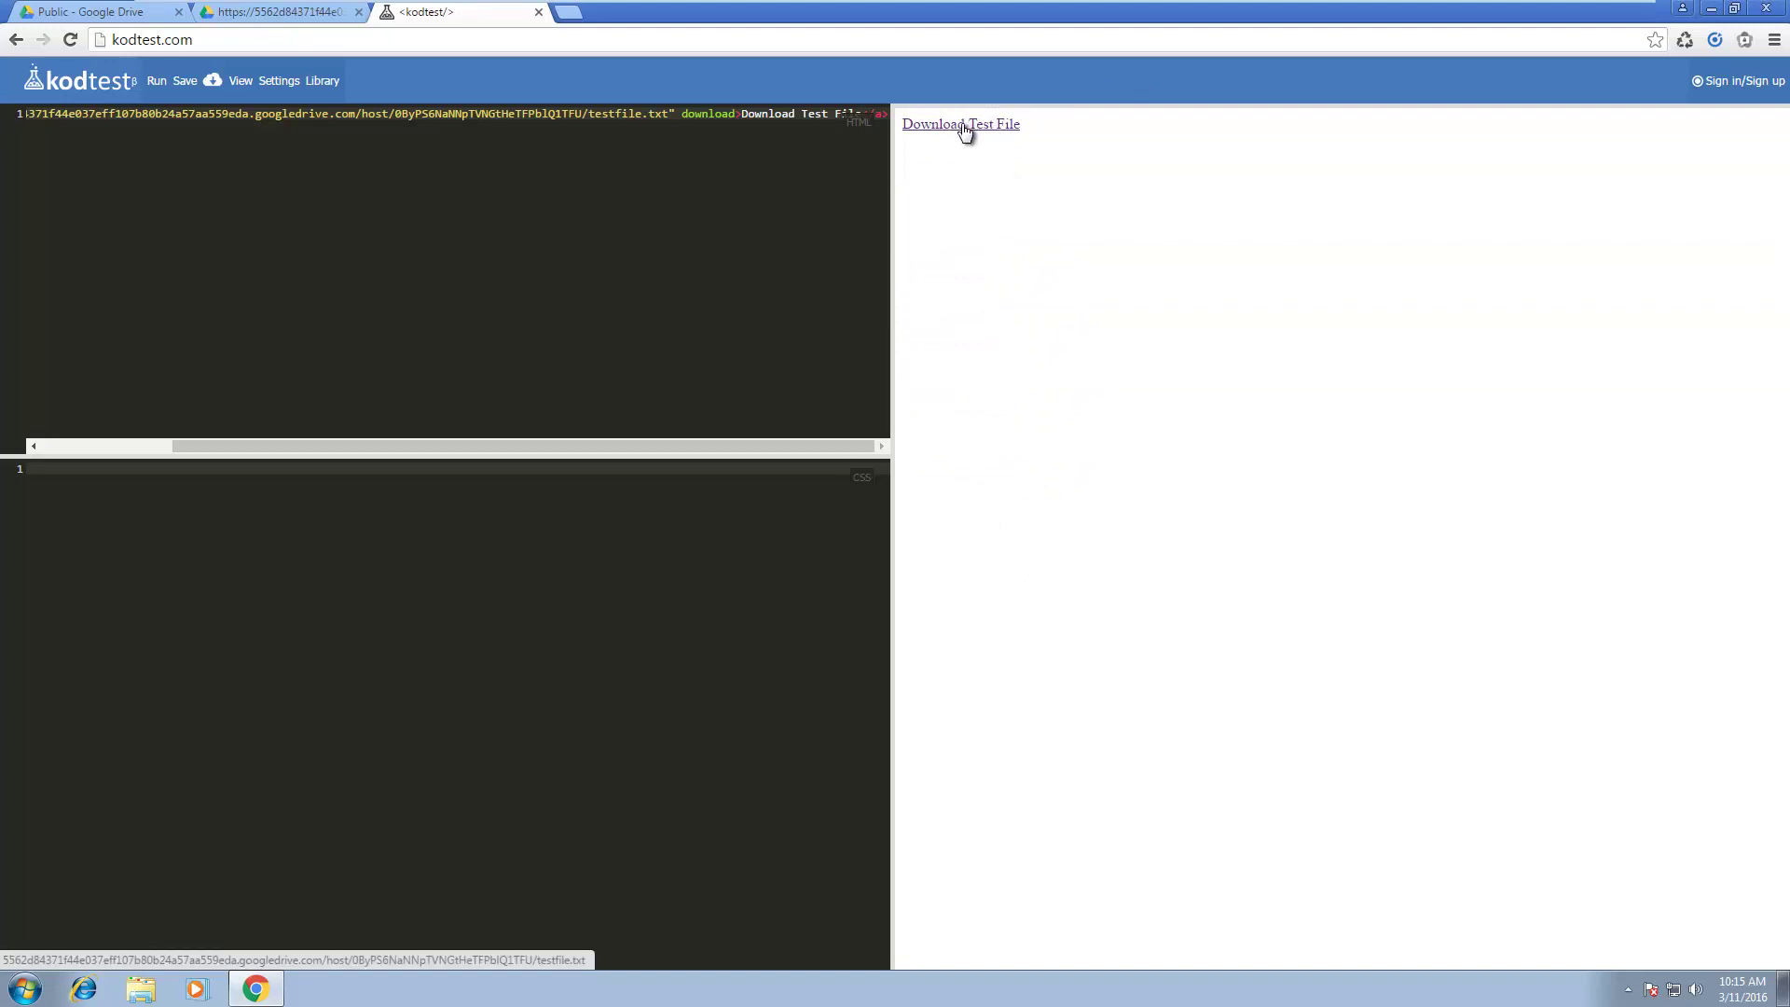
click(962, 130)
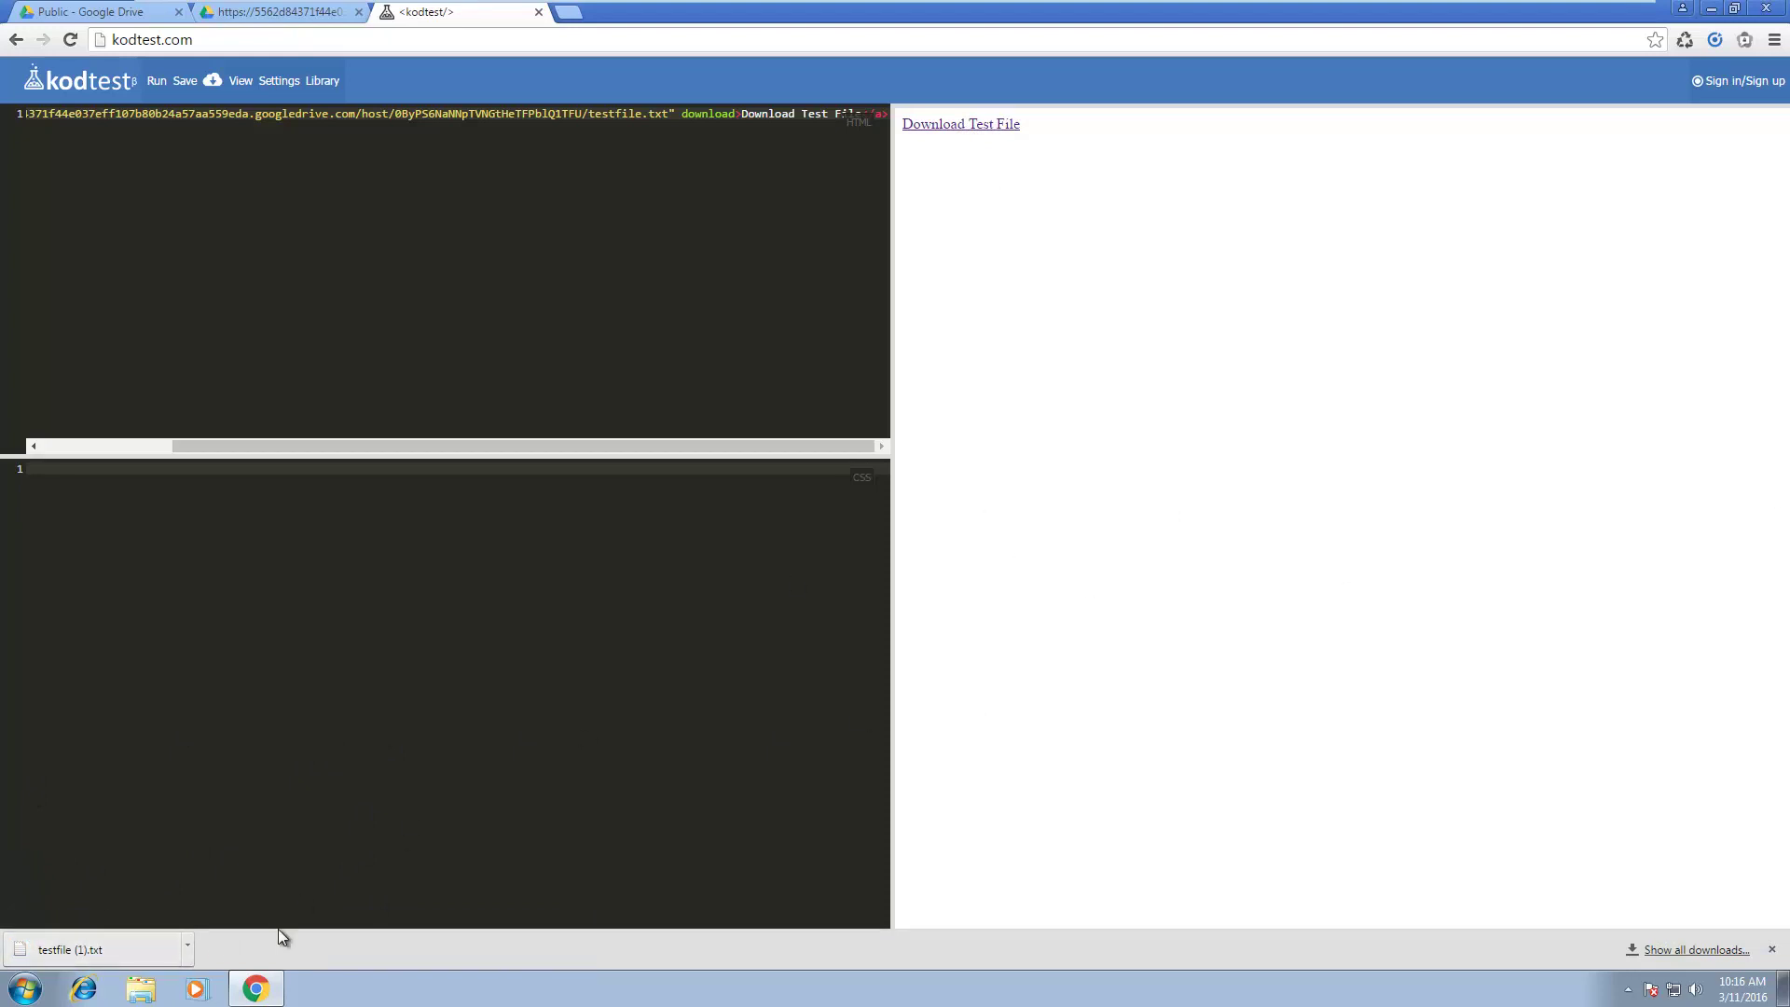
Delete both test files from Downloads, then download testfile.txt again from the link.
click(186, 945)
click(245, 885)
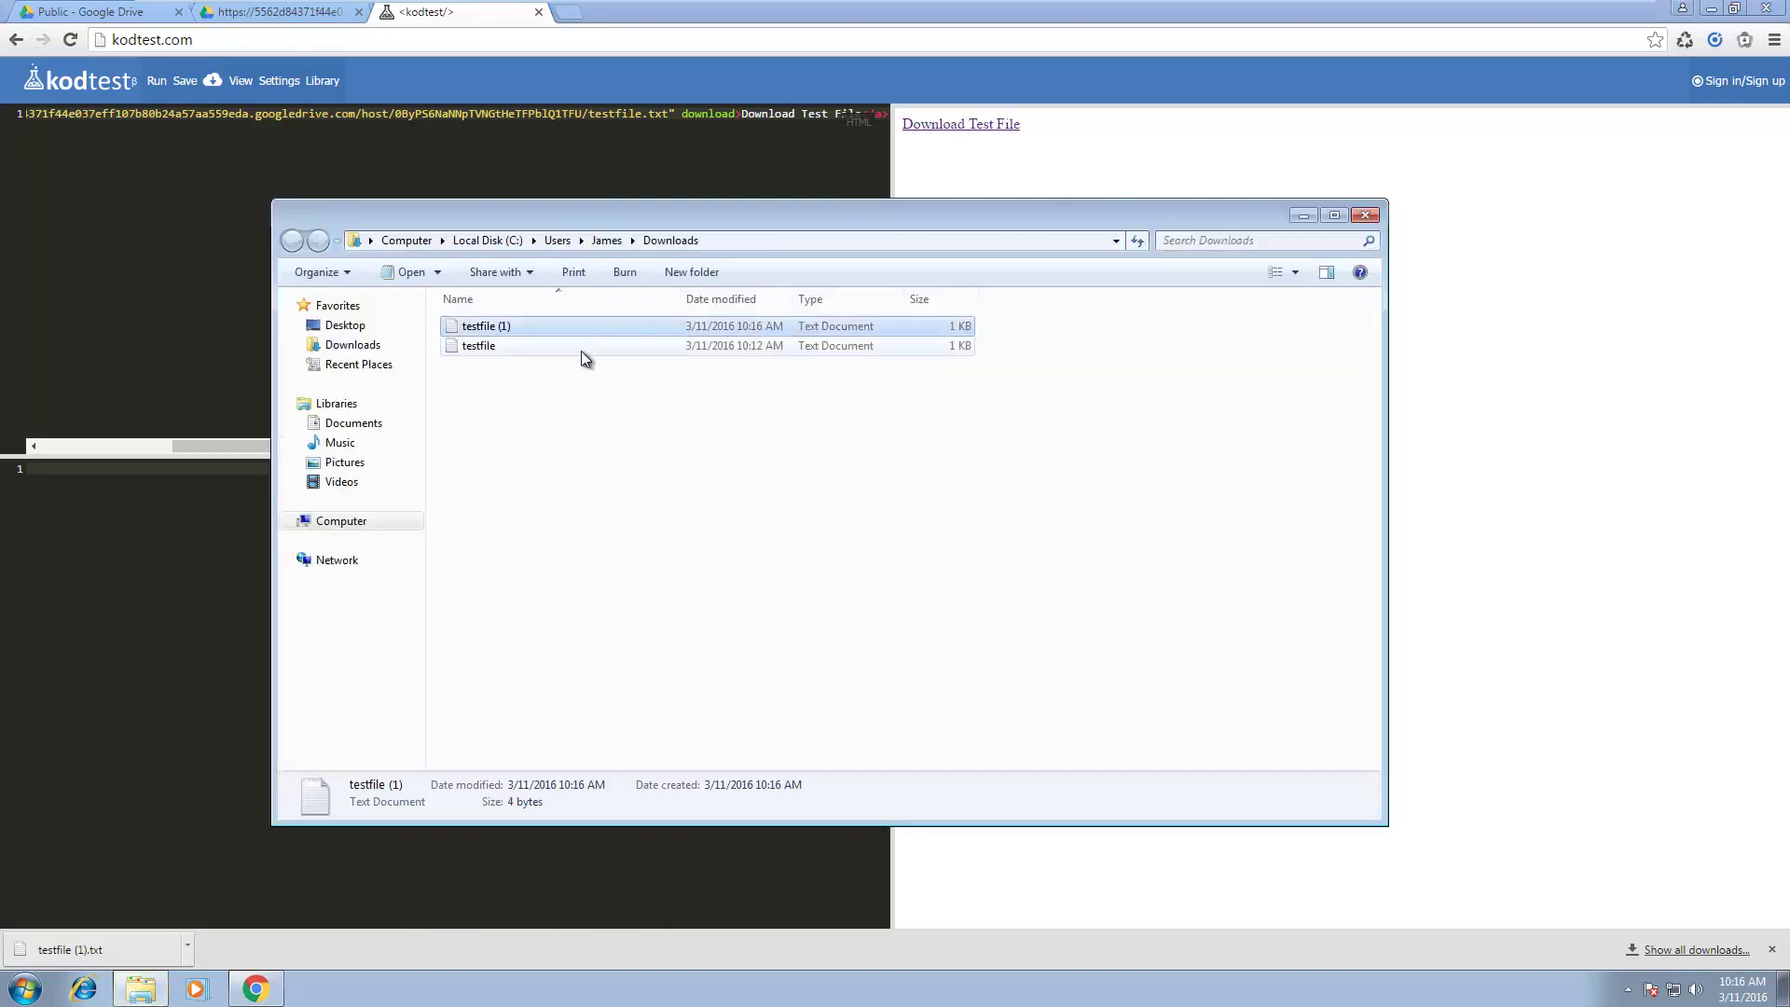
click(525, 368)
drag(552, 431, 451, 311)
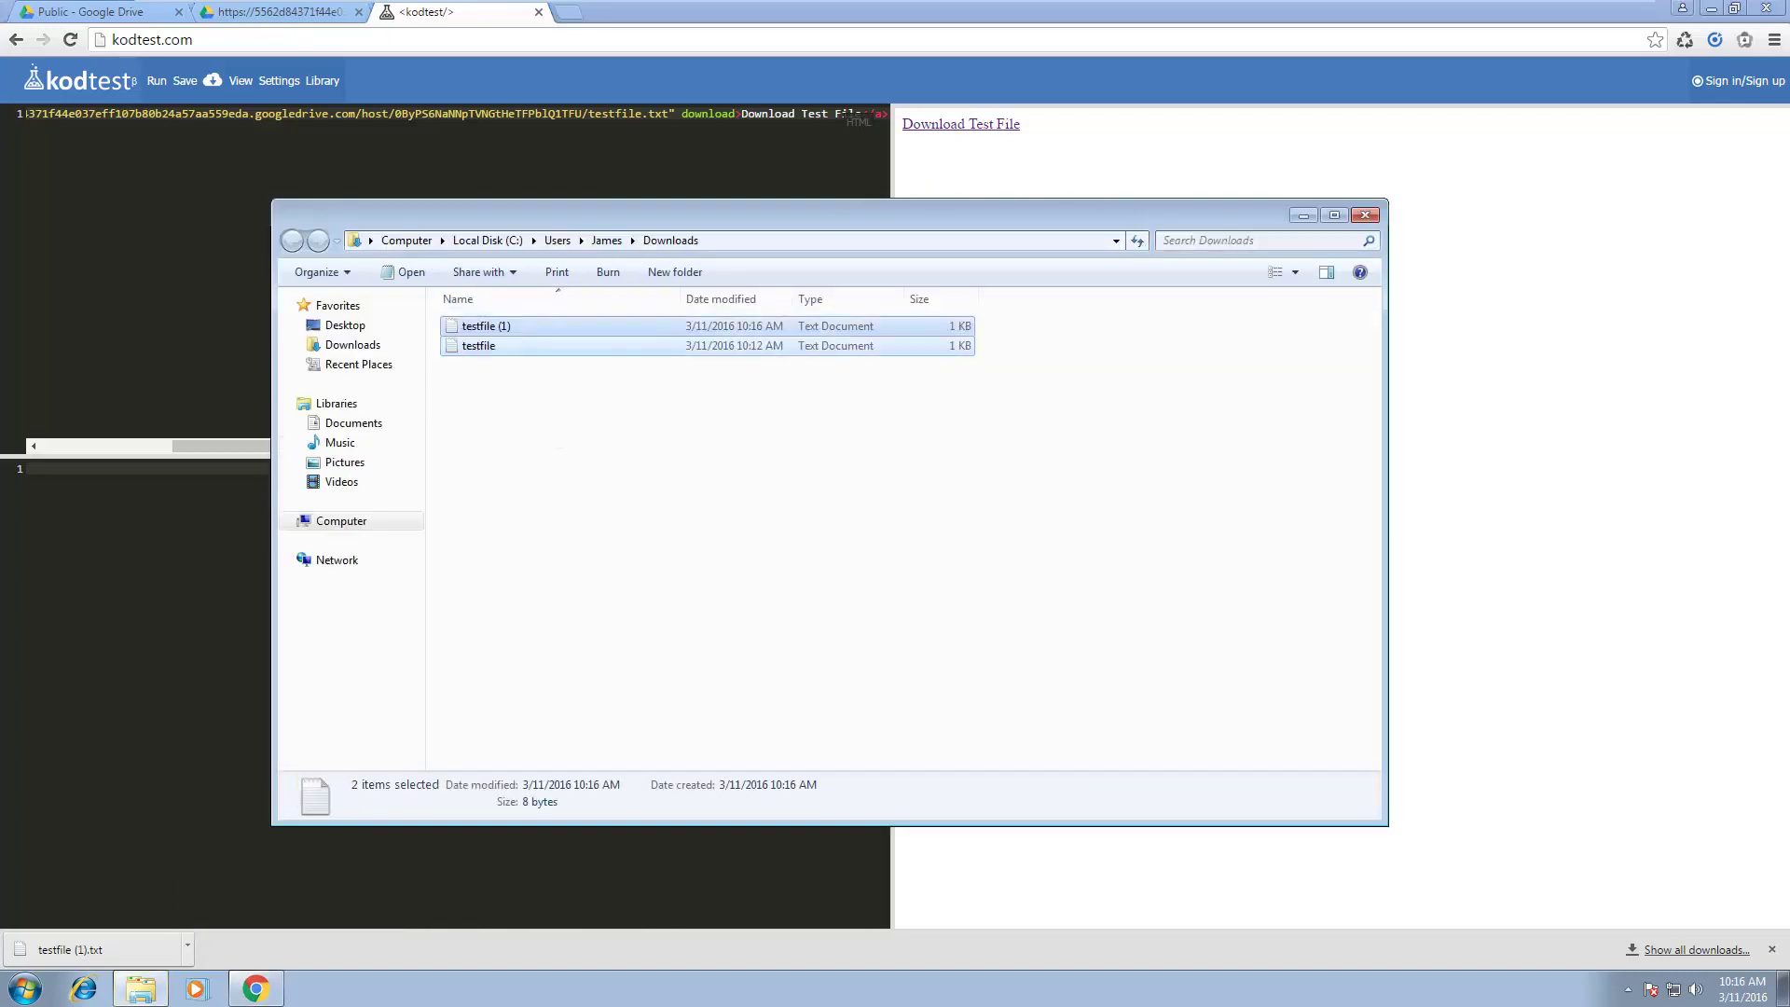
key(Delete)
key(Return)
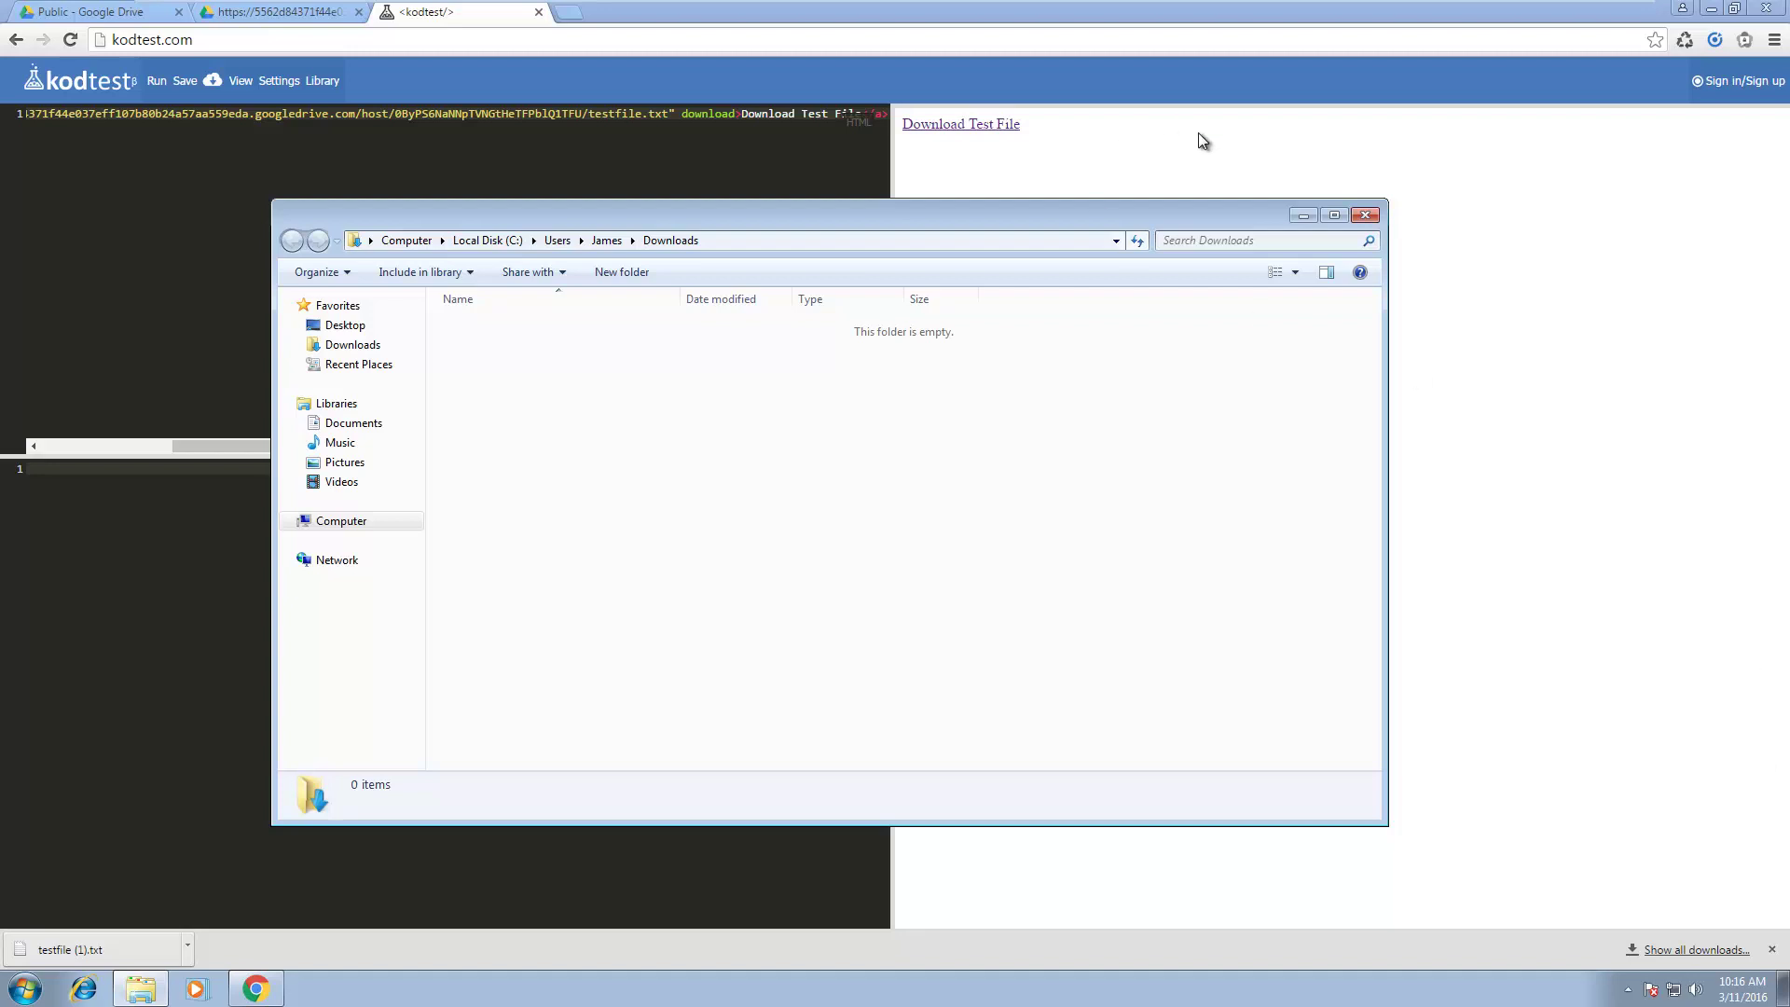
click(1363, 216)
click(1008, 134)
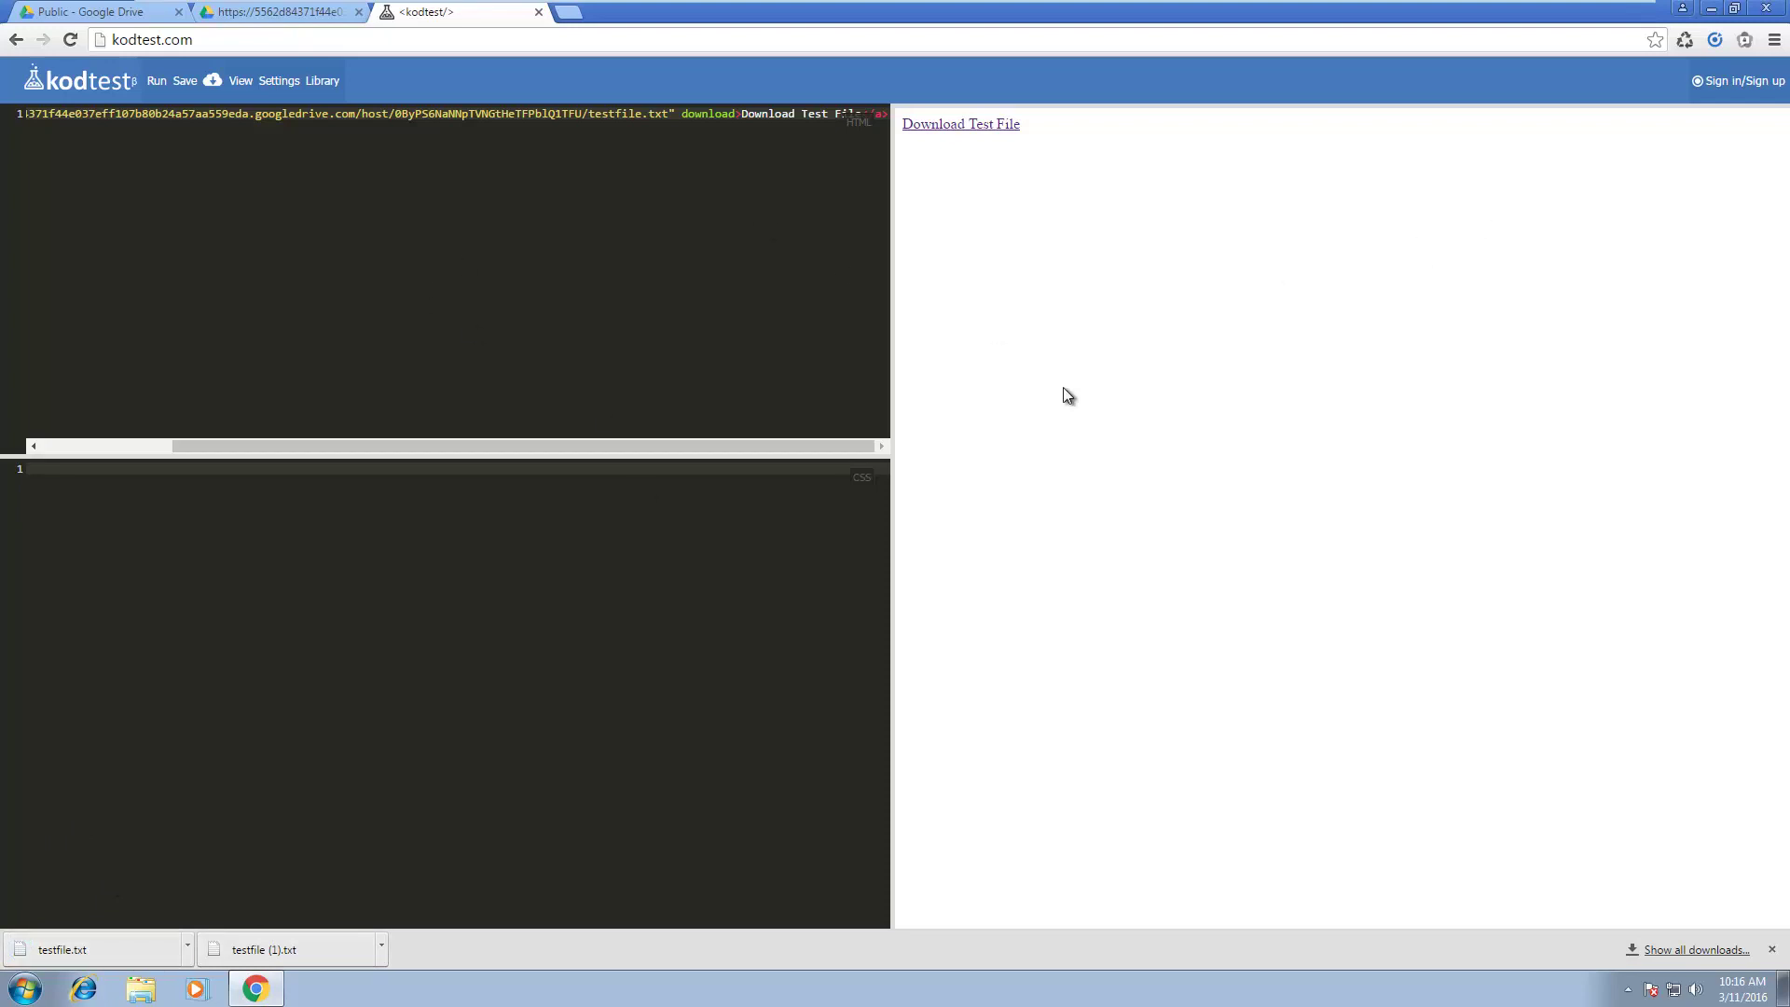
Restore Chrome from full screen to a smaller window.
click(1737, 10)
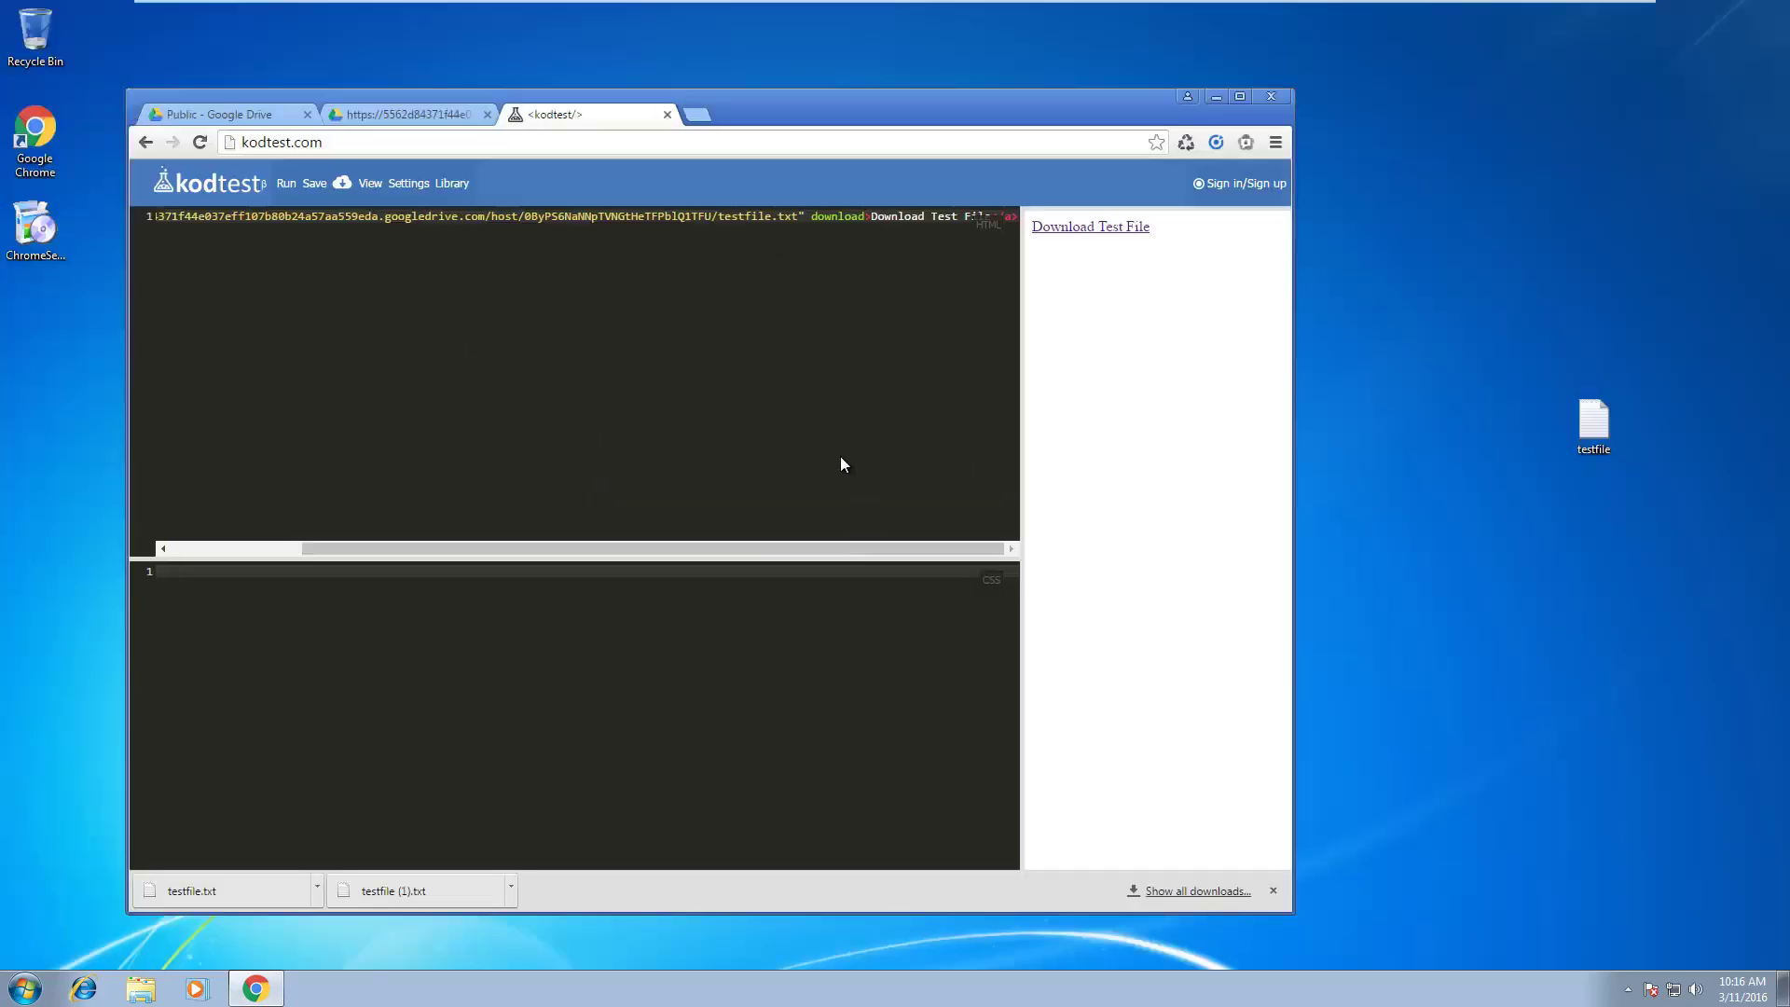